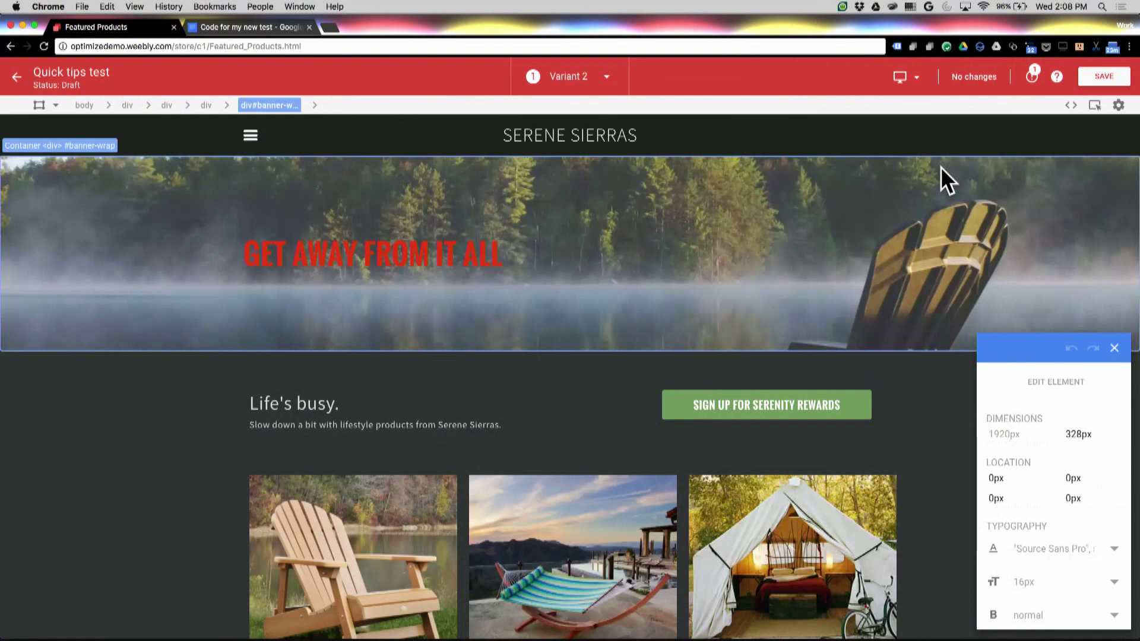
- Select the #header-wrap page header in Variant 2's visual editor
left_click(1081, 119)
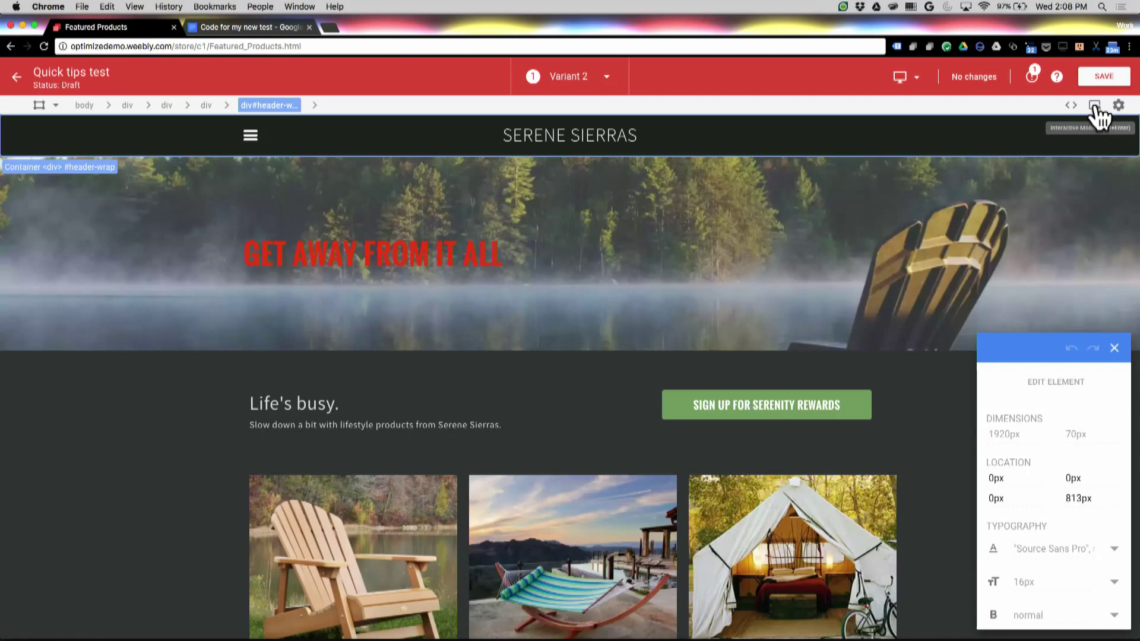
- Browse the store in Interactive Mode and go to the Heavenly Haven product page
left_click(1095, 108)
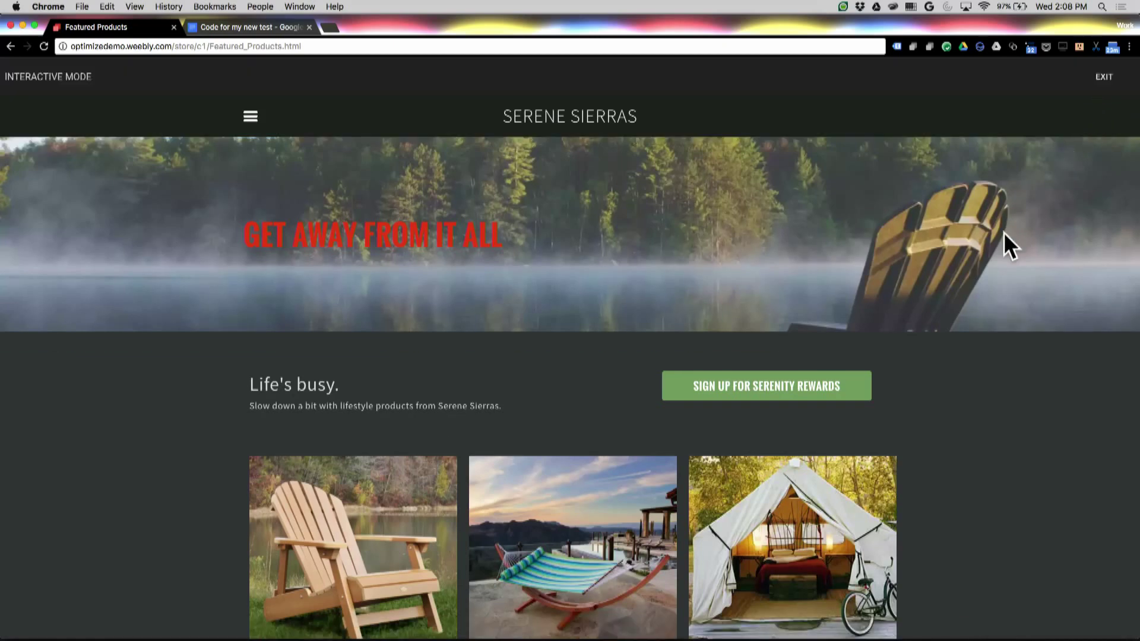
scroll(1004, 233, "down", 3)
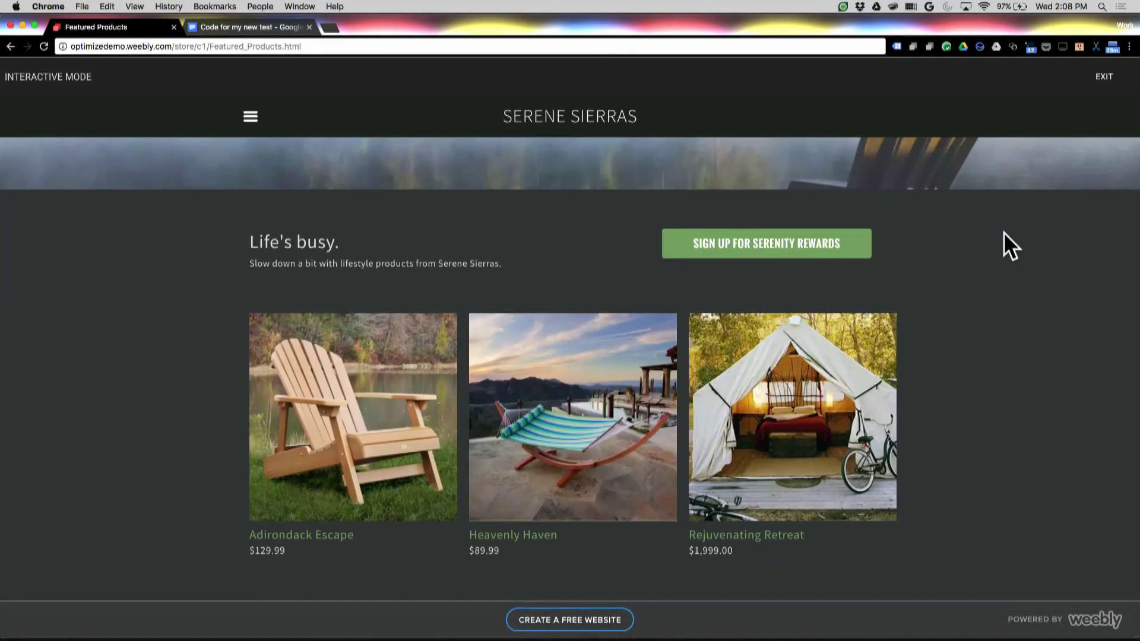
scroll(1003, 232, "up", 1)
scroll(1004, 233, "down", 1)
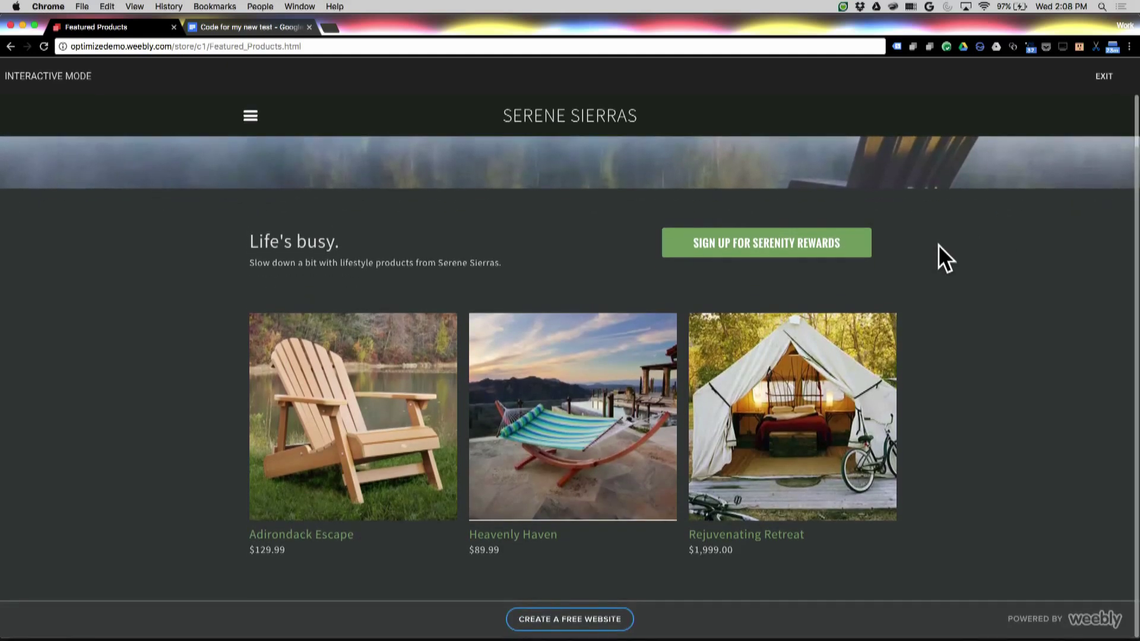
left_click(636, 390)
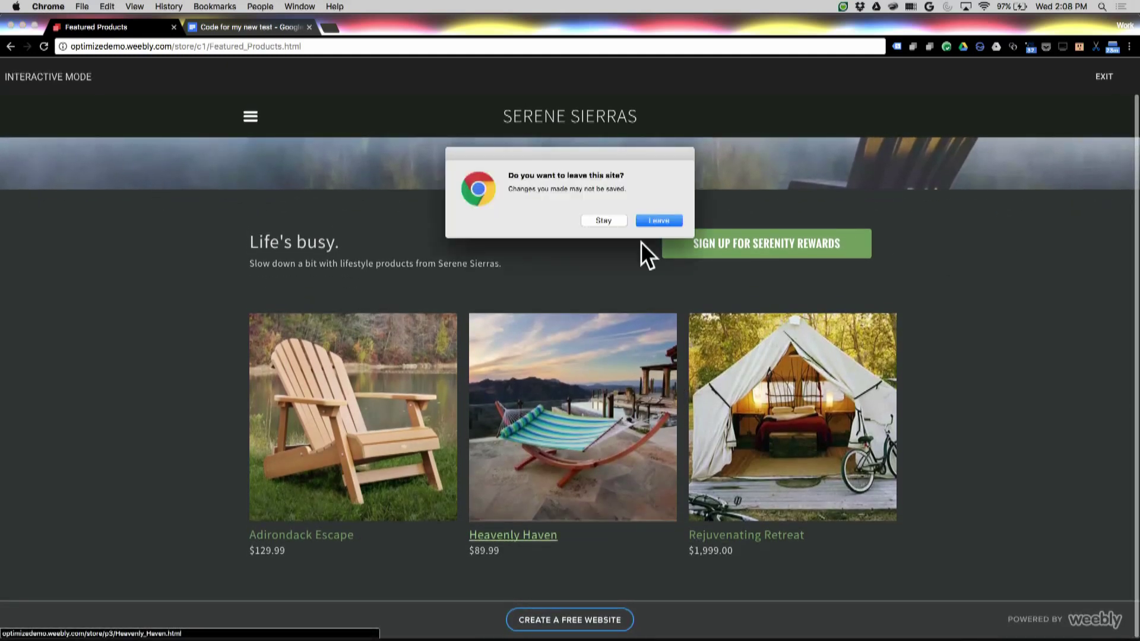
left_click(650, 220)
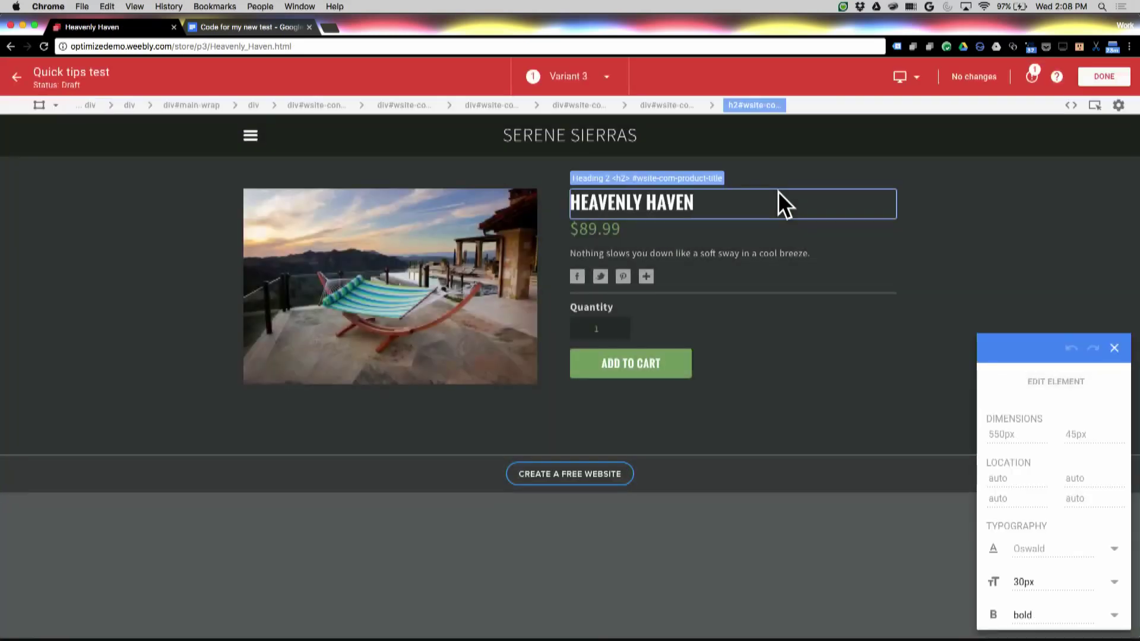
- Return from Heavenly Haven to the Featured Products page through the logo
left_click(1052, 144)
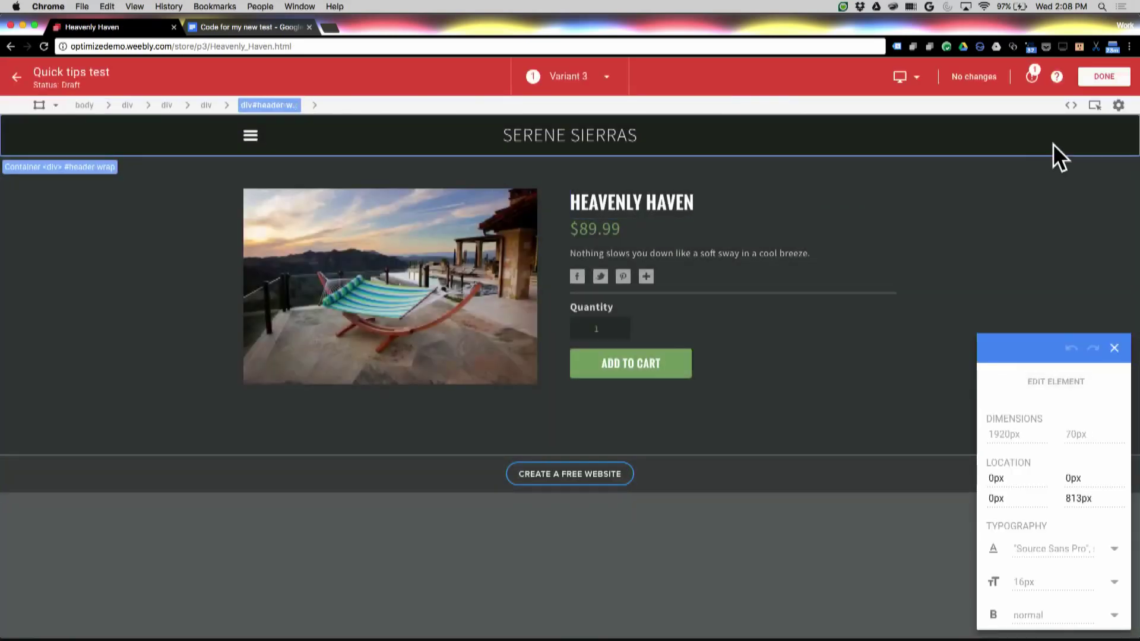
left_click(1092, 107)
left_click(585, 118)
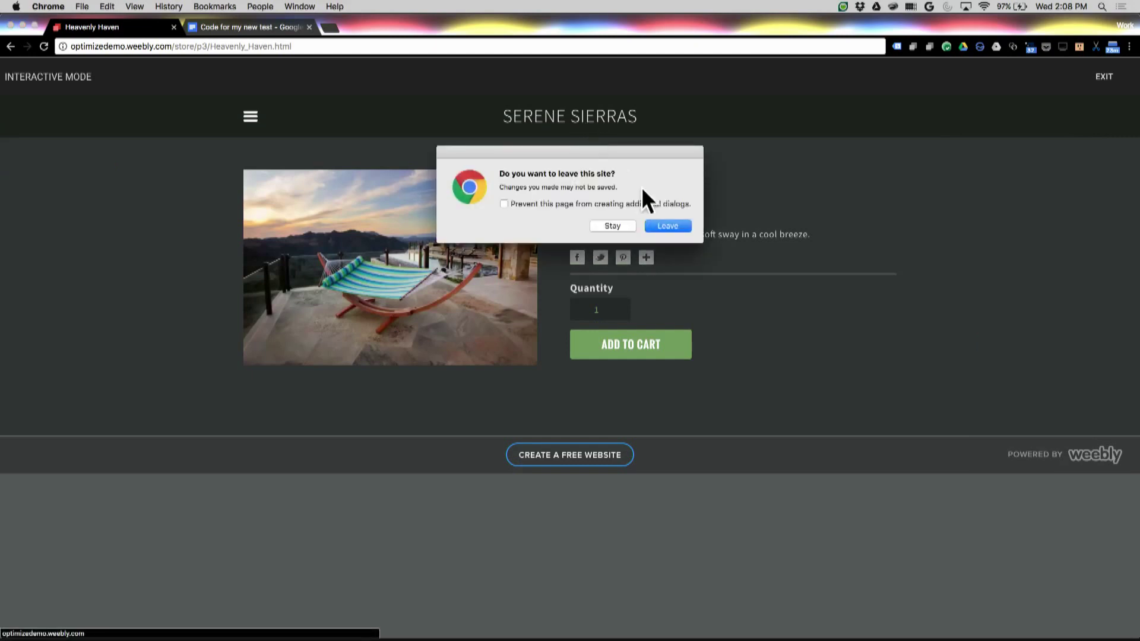
left_click(668, 223)
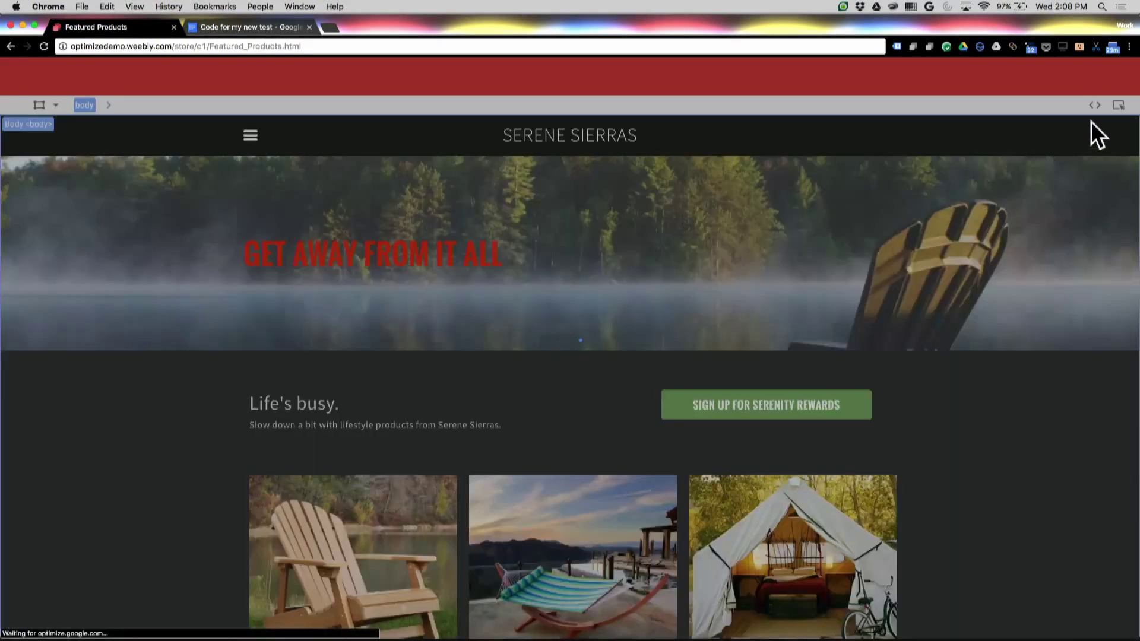
- Drag the SIGN UP button into the cell left of Life's busy, then undo the move
left_click(1102, 121)
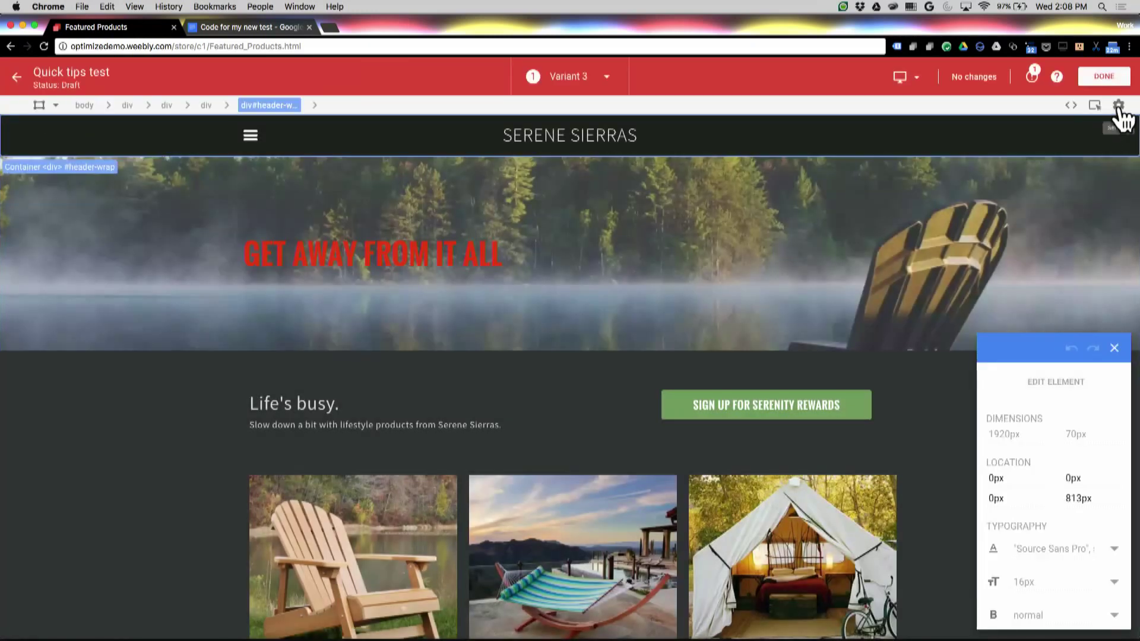
left_click(1118, 110)
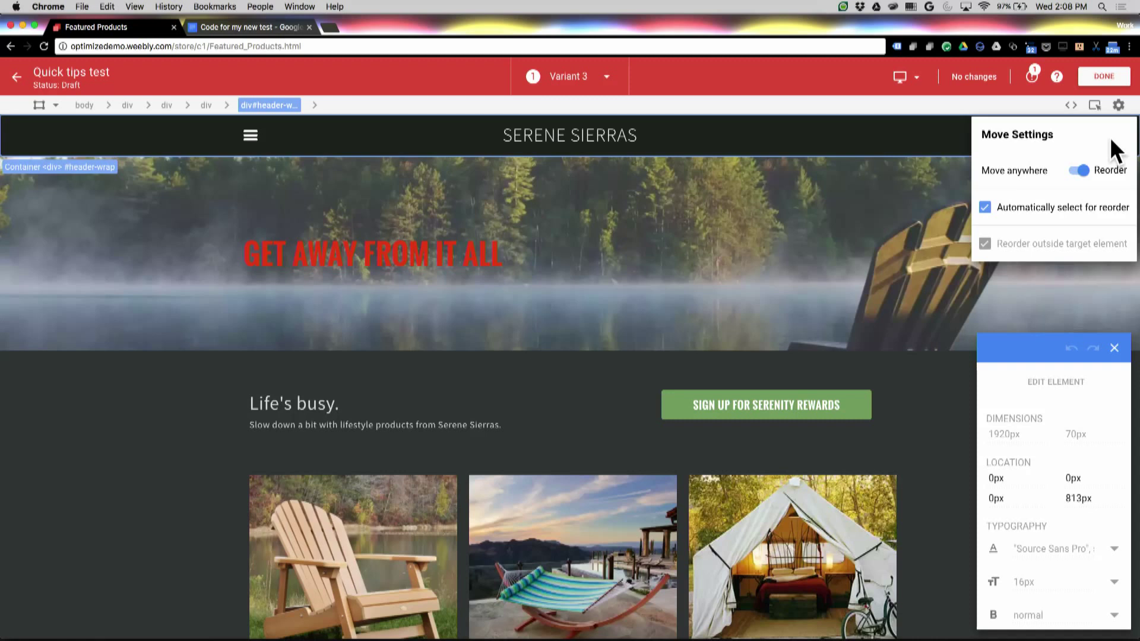
left_click(681, 405)
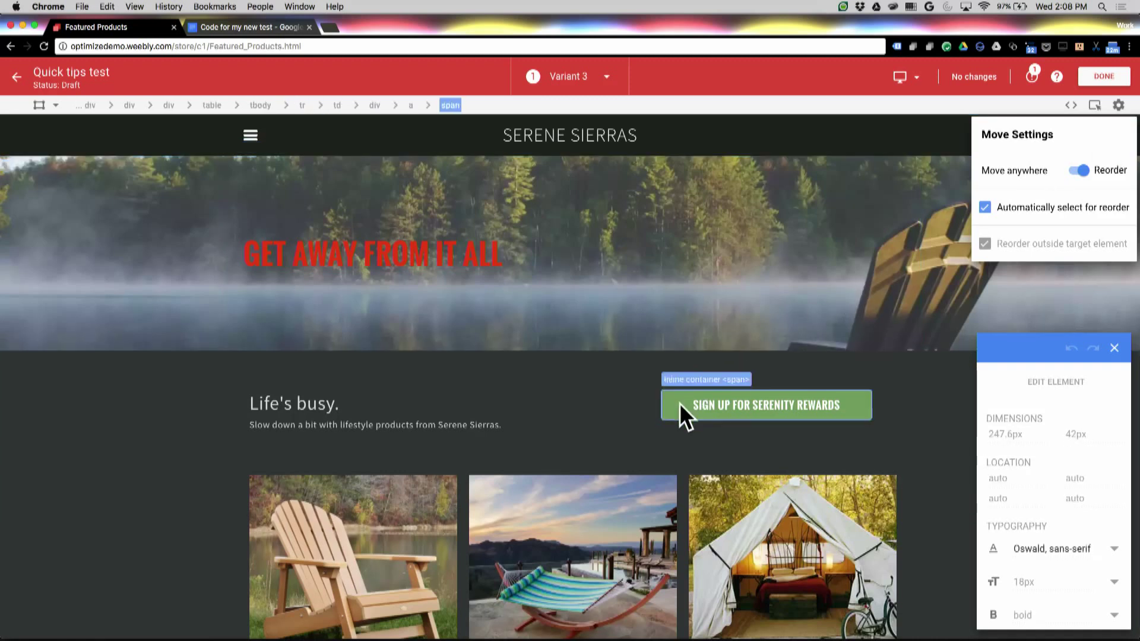
left_click_drag(679, 402, 318, 415)
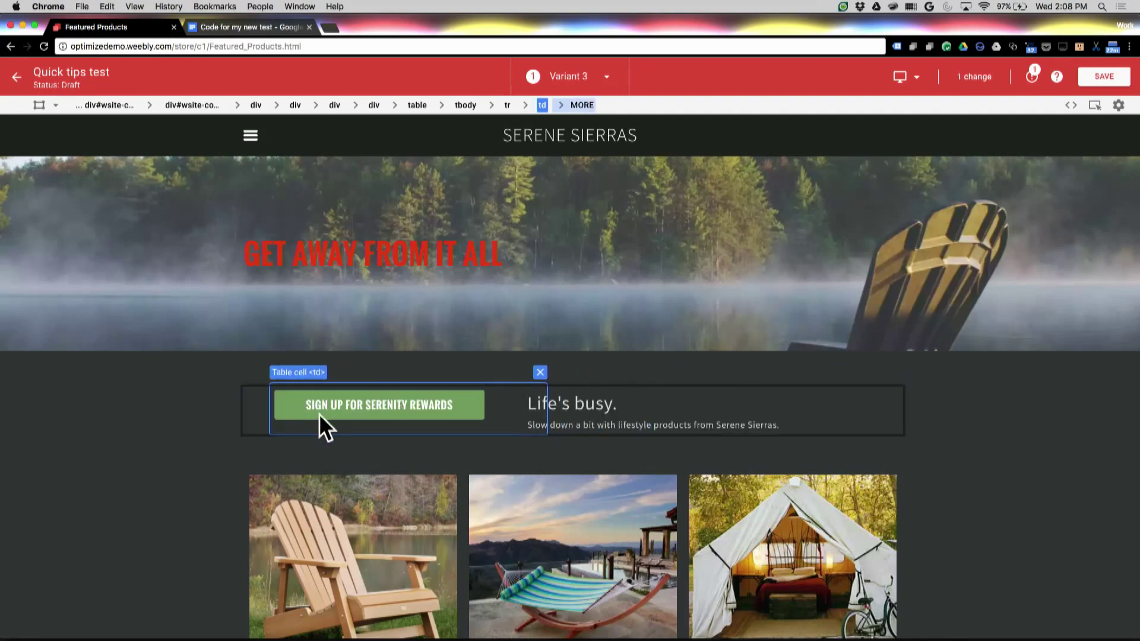
left_click(167, 455)
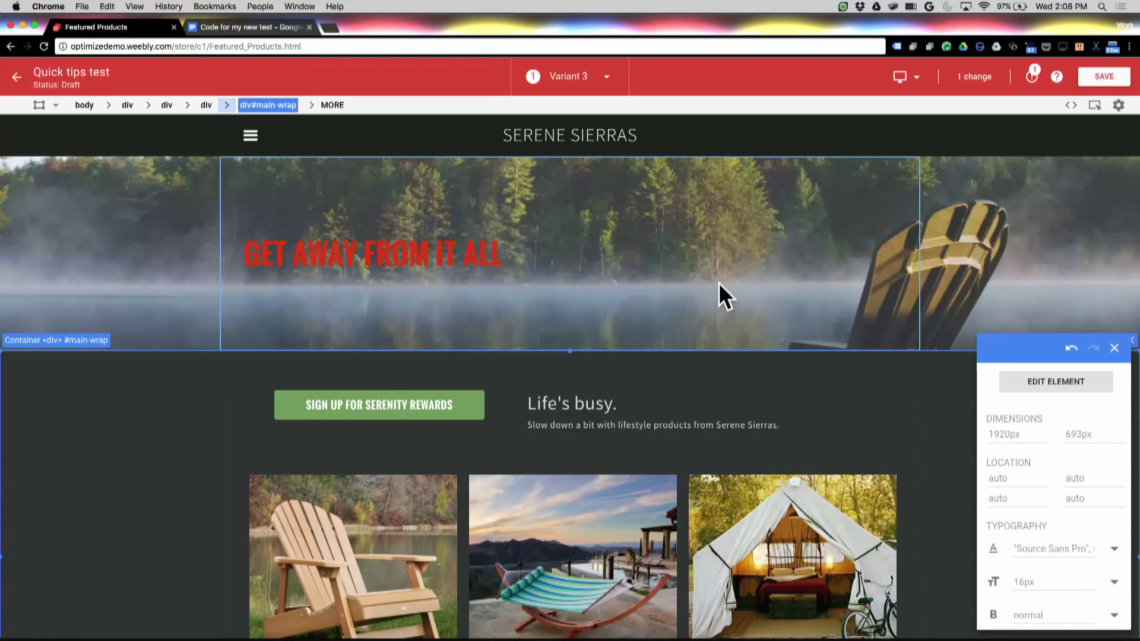
left_click(1071, 348)
- Switch Move Settings to Move anywhere and try dragging the Sign Up button upward
left_click(1117, 110)
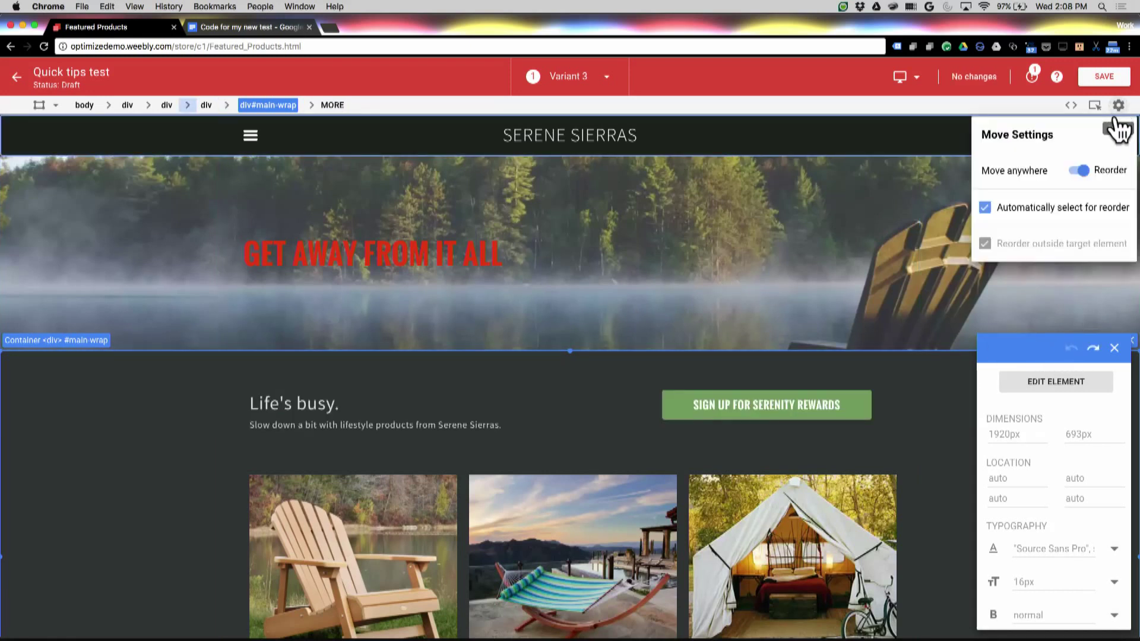
left_click(1086, 169)
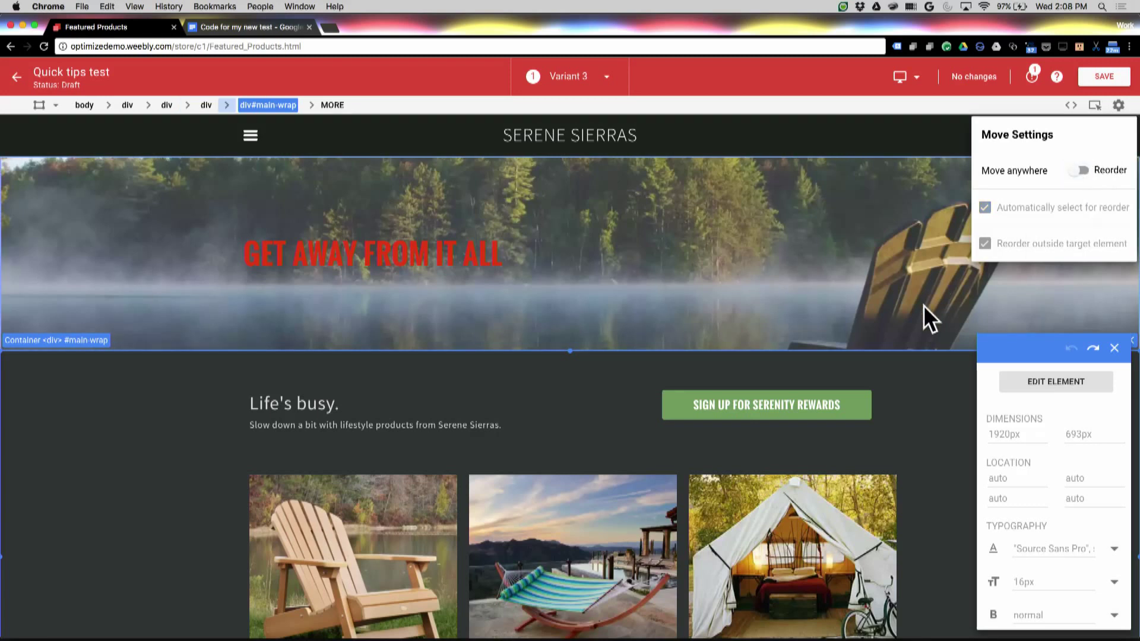
left_click(818, 404)
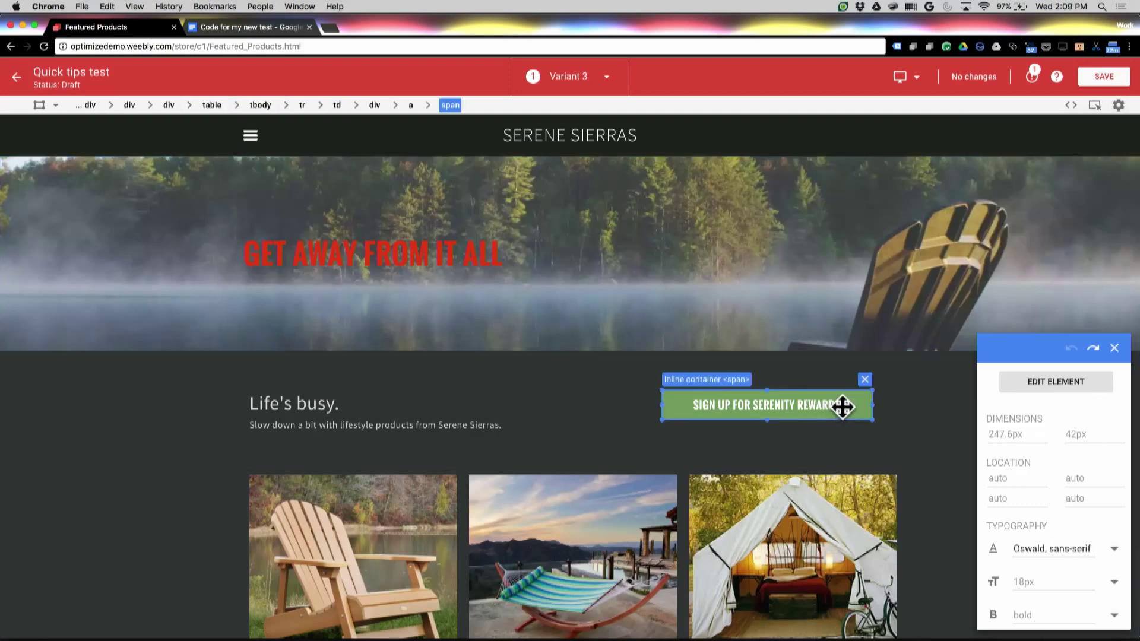
left_click_drag(842, 406, 775, 288)
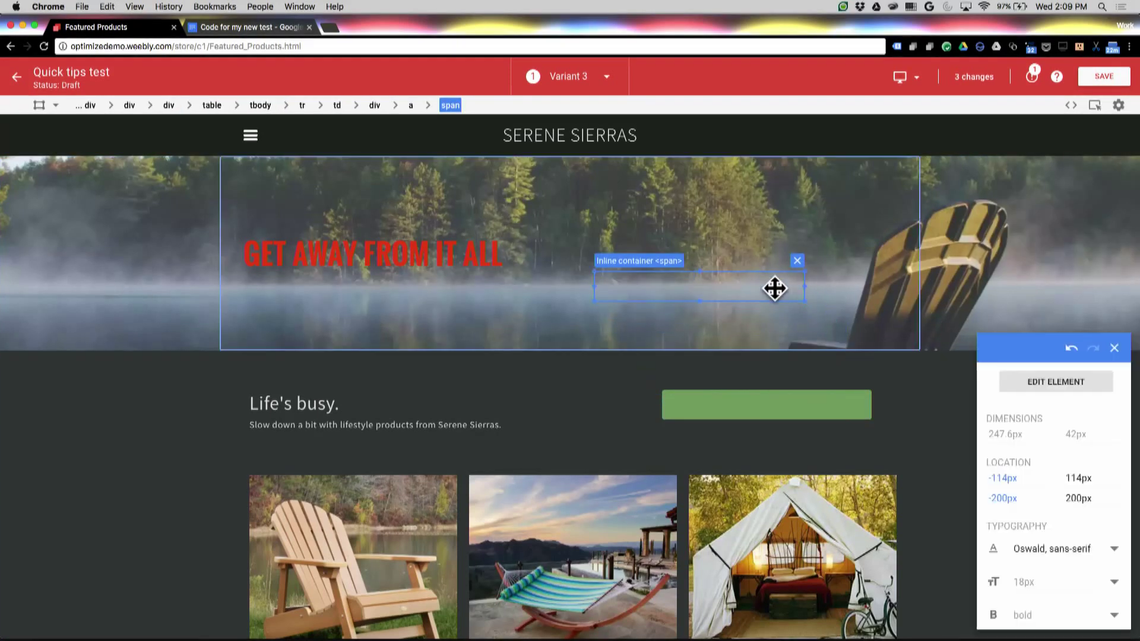
left_click(776, 404)
left_click_drag(783, 404, 761, 352)
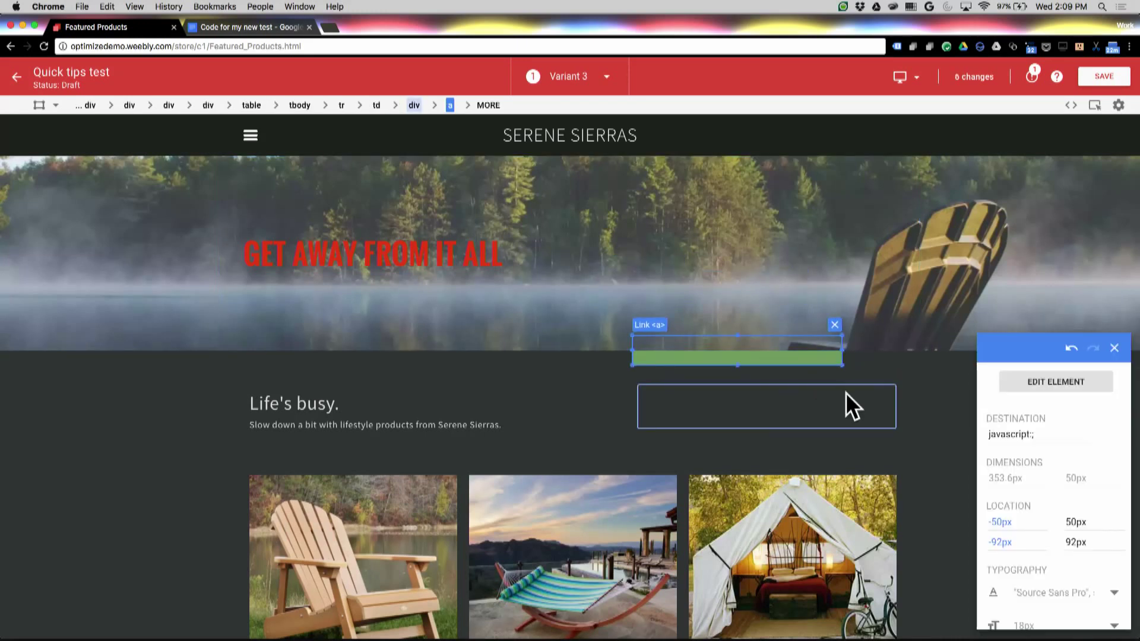
- Undo the trial moves and drag the Sign Up container above Life's busy (-310px, -41px)
left_click(1072, 349)
left_click(1071, 349)
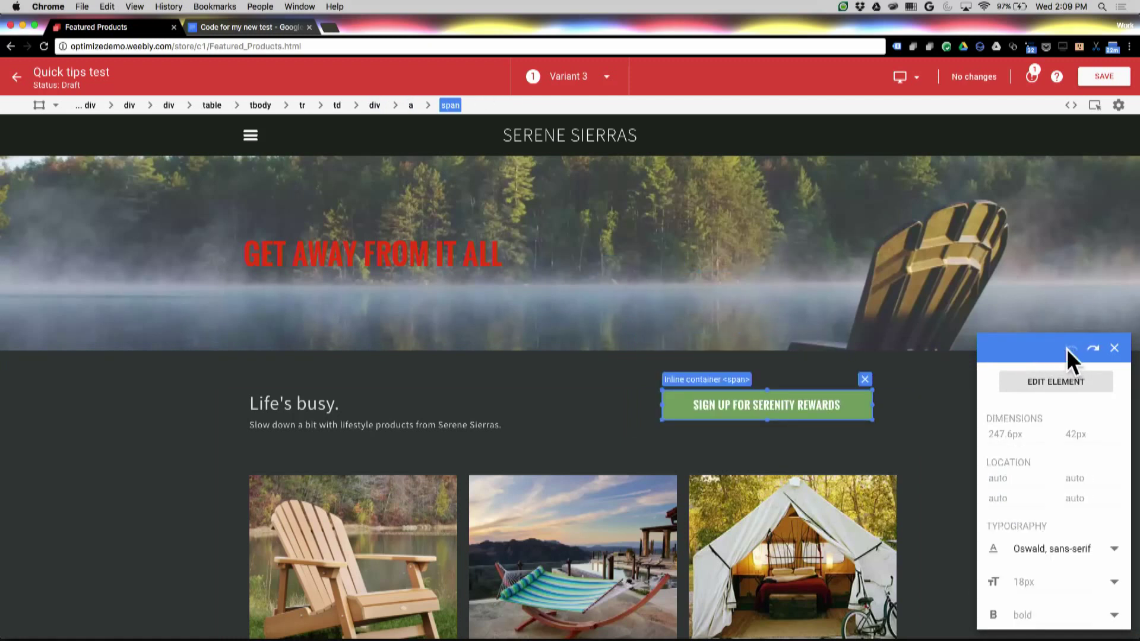
left_click(375, 107)
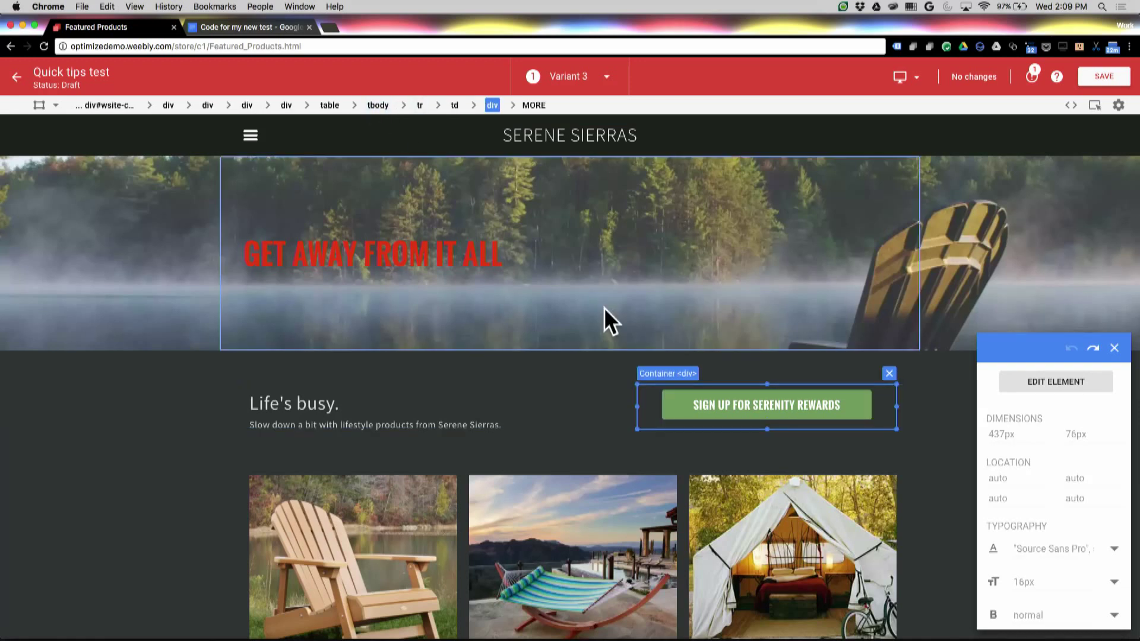
left_click_drag(649, 401, 463, 380)
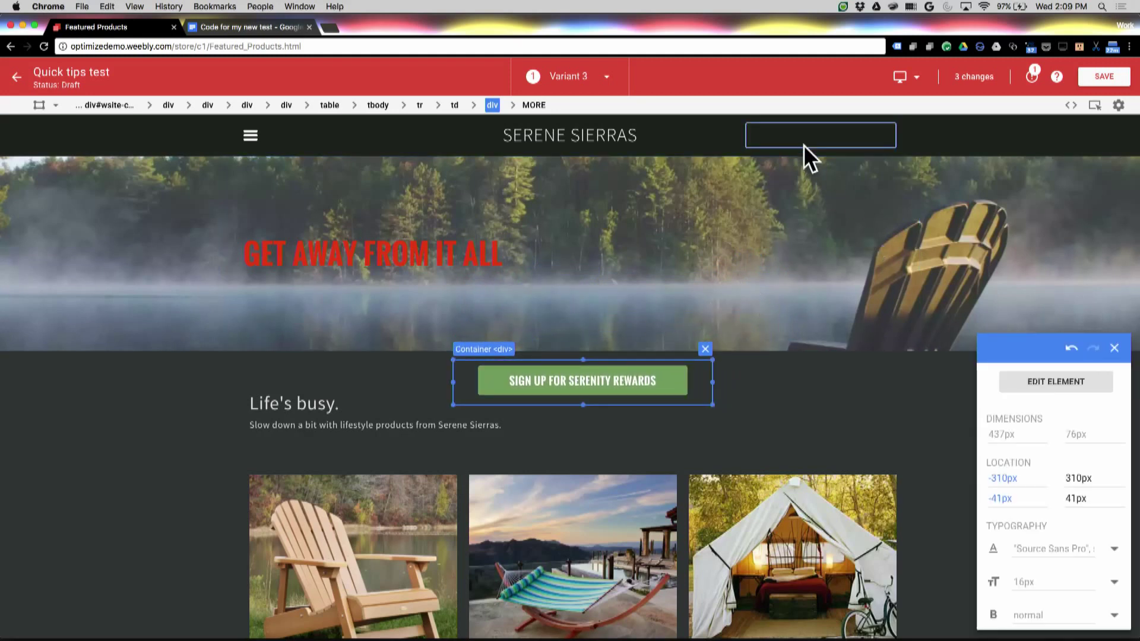
left_click(1120, 106)
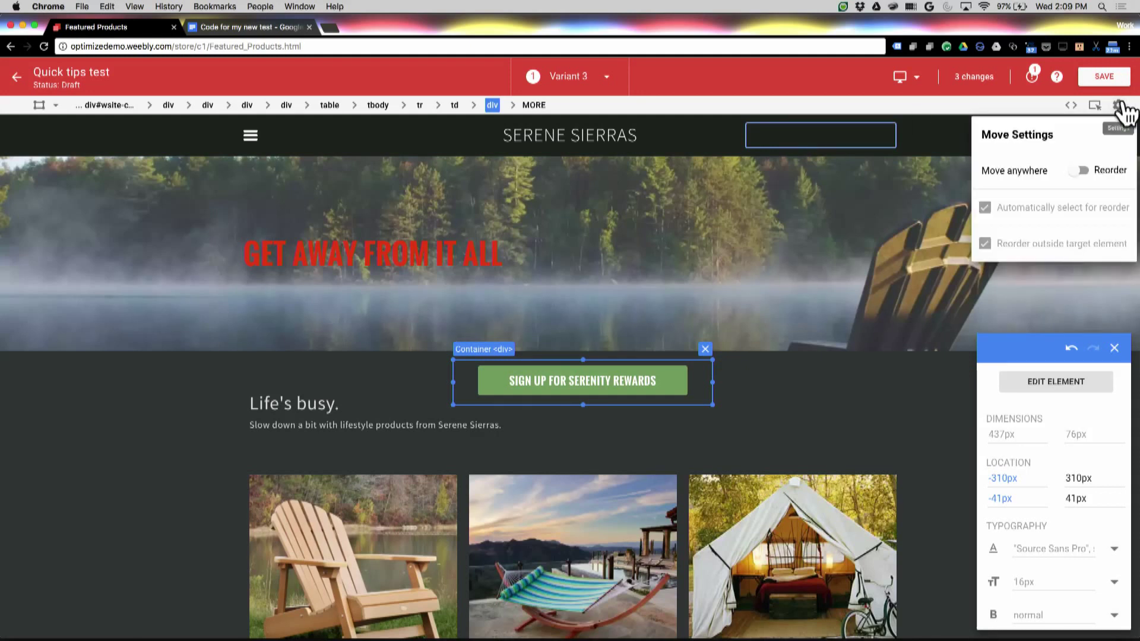
- Close Move Settings and select various page elements, ending on the Life's busy block
left_click(1120, 106)
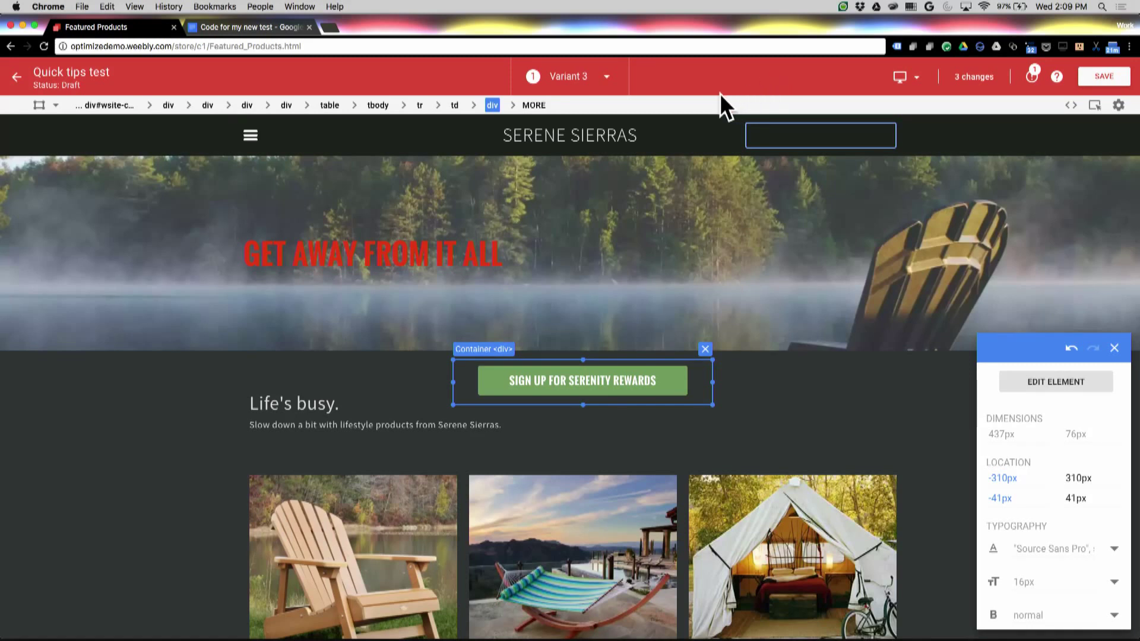
left_click(454, 171)
left_click(560, 214)
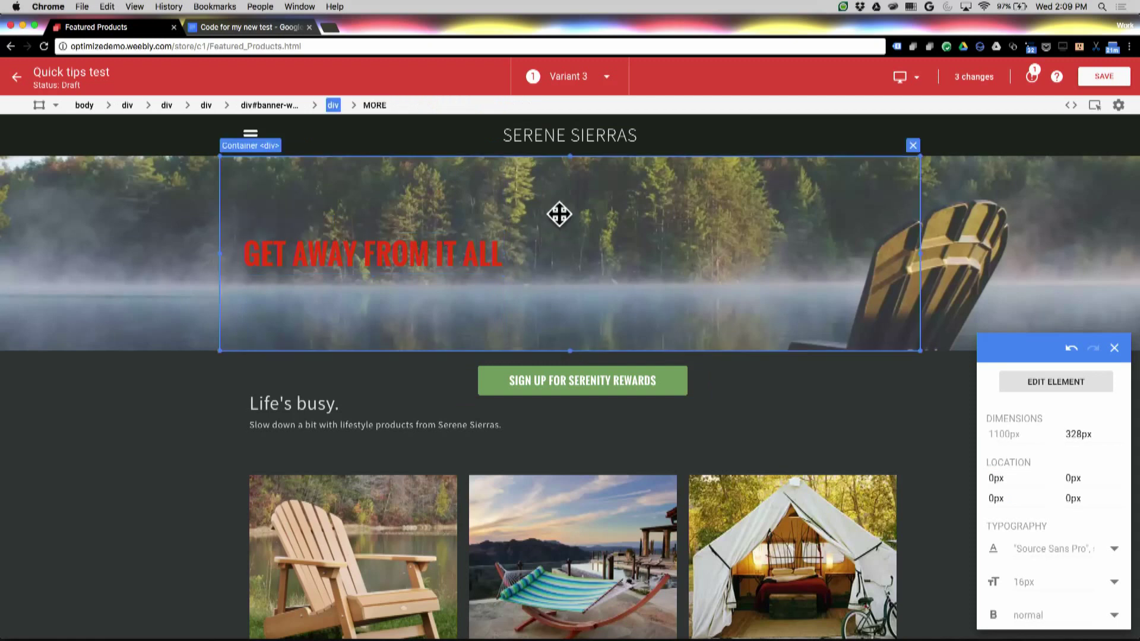
left_click(542, 139)
left_click(416, 491)
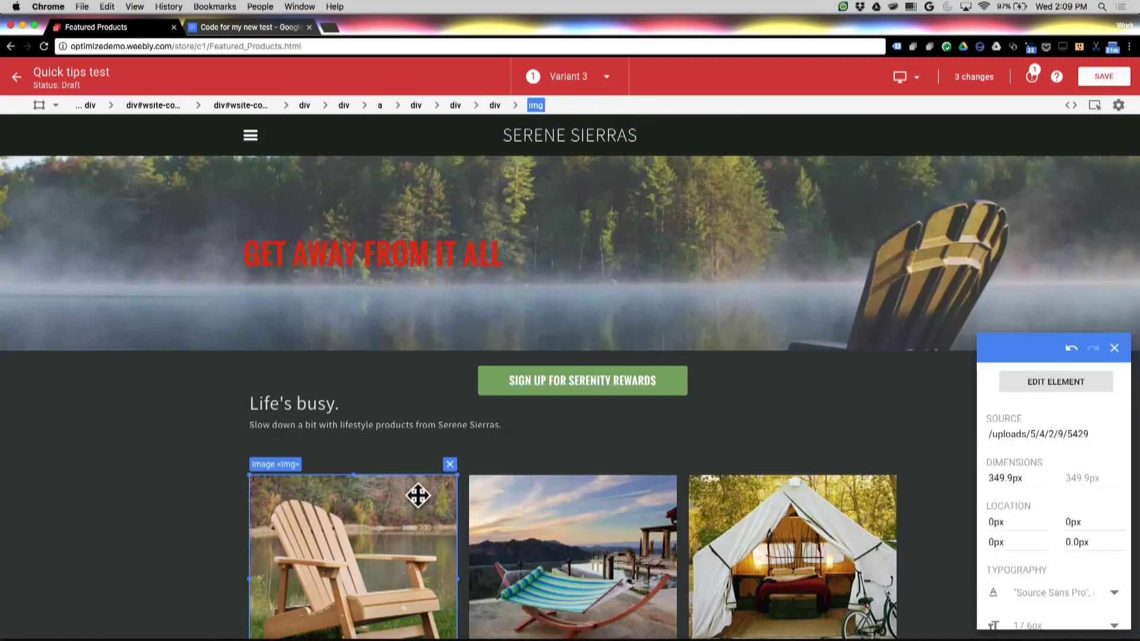
left_click(516, 500)
left_click(447, 425)
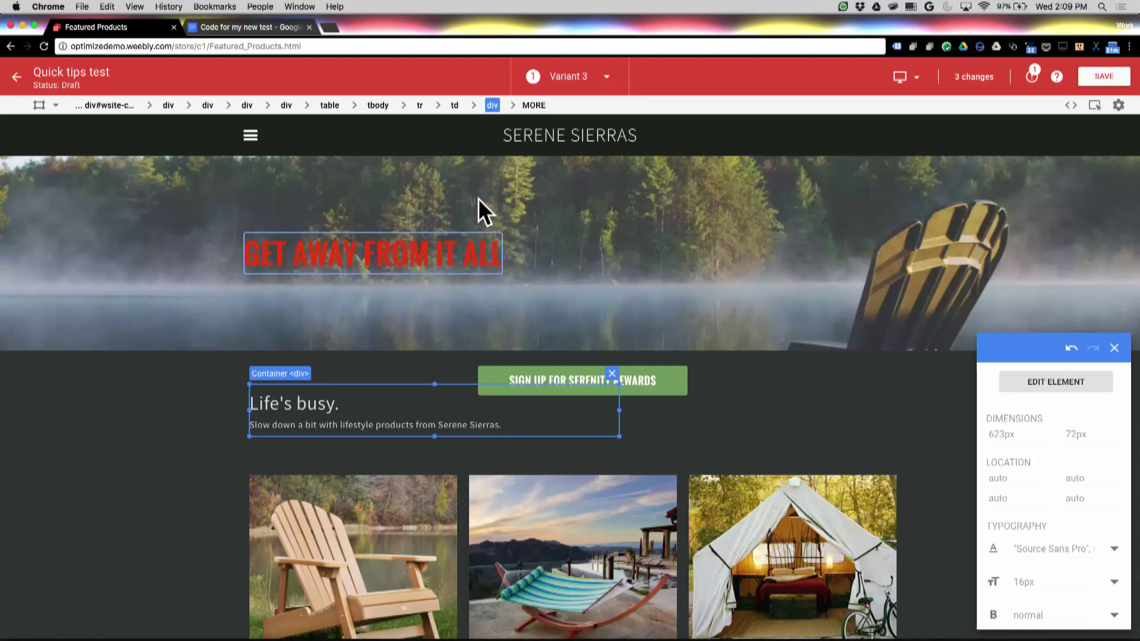
- Pick div#wsite-com-product-list from the breadcrumb and drag it 67px lower
left_click(456, 106)
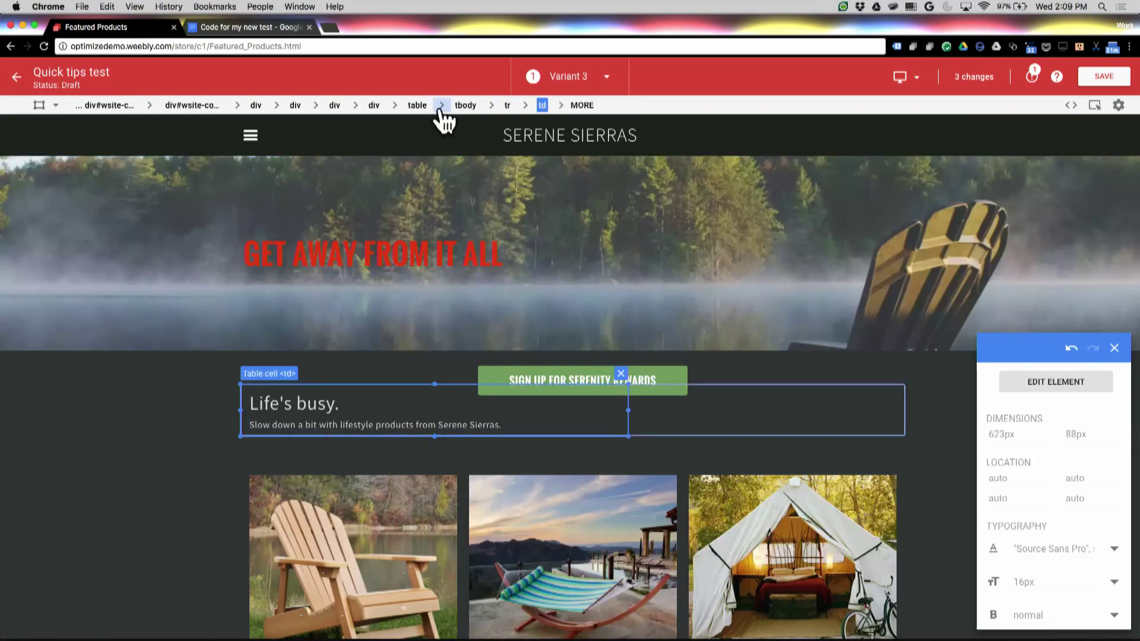
left_click(467, 109)
left_click(472, 108)
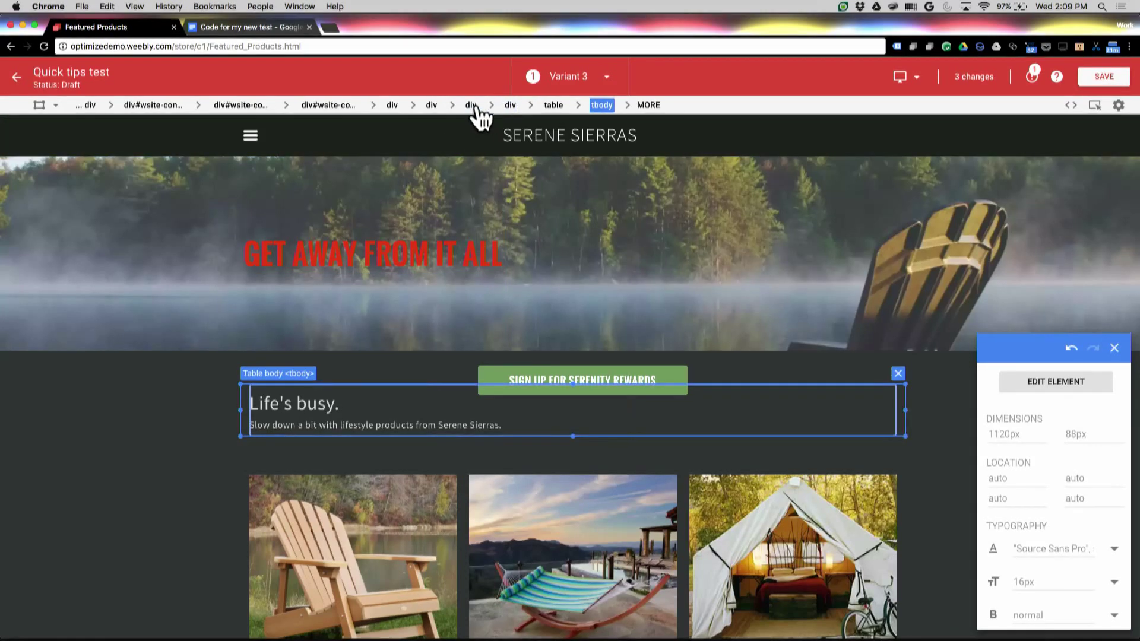
left_click(556, 107)
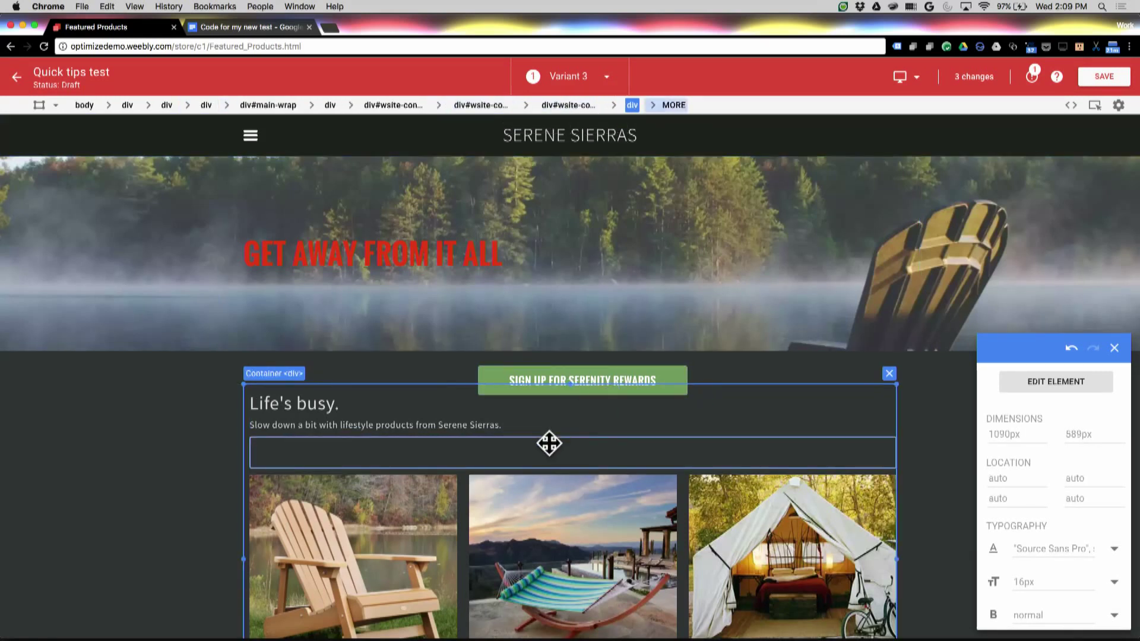
left_click(669, 105)
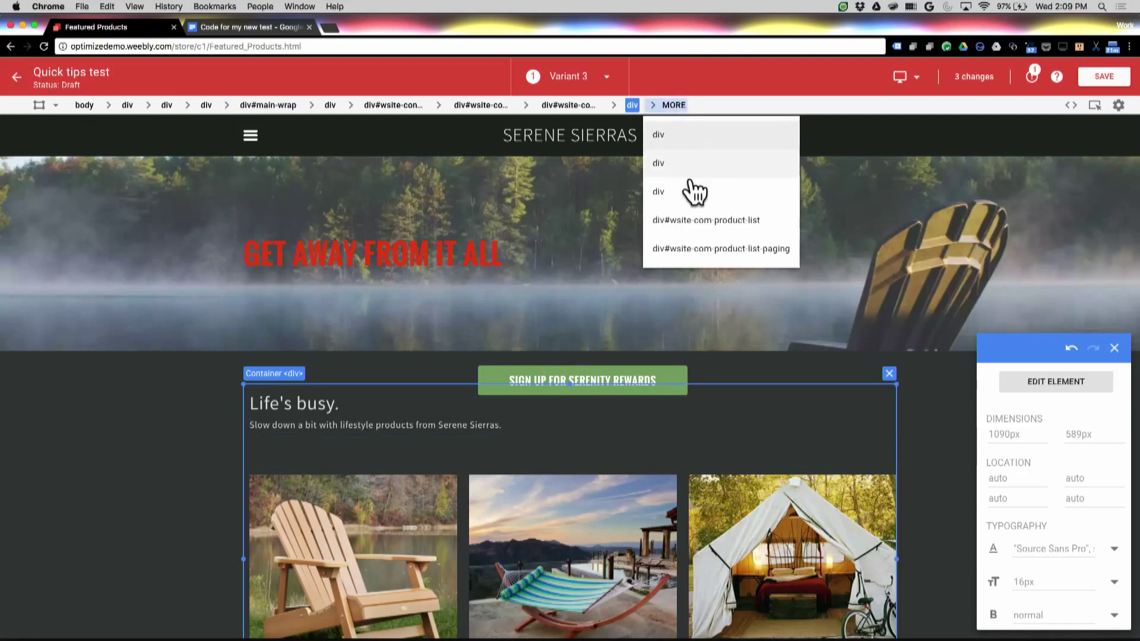
left_click(690, 219)
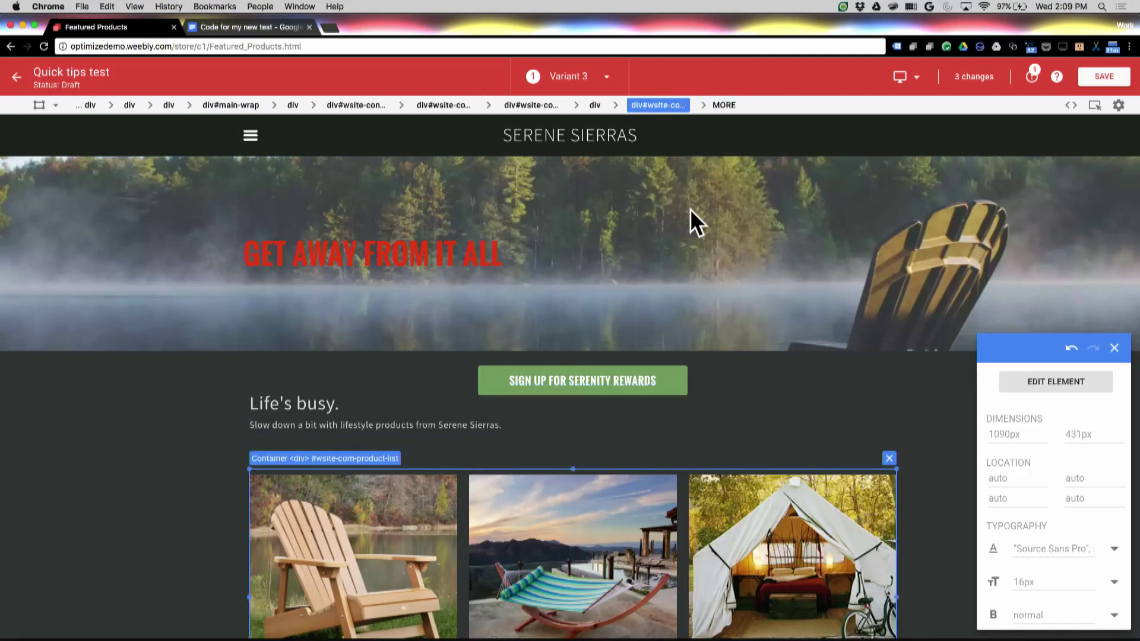
left_click_drag(573, 469, 576, 520)
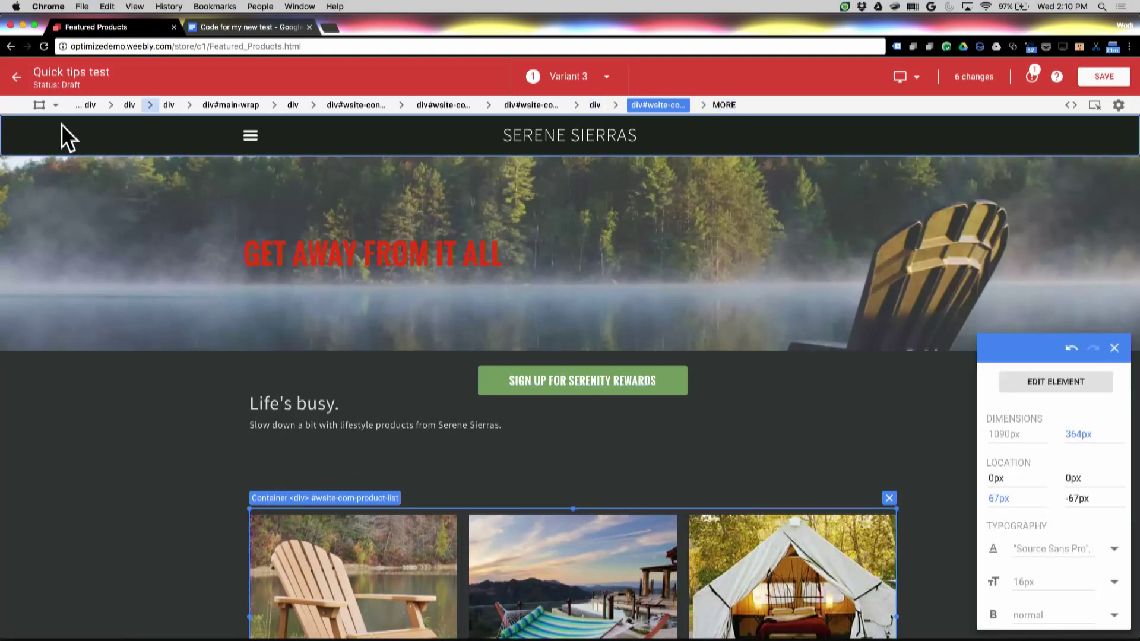
left_click(55, 105)
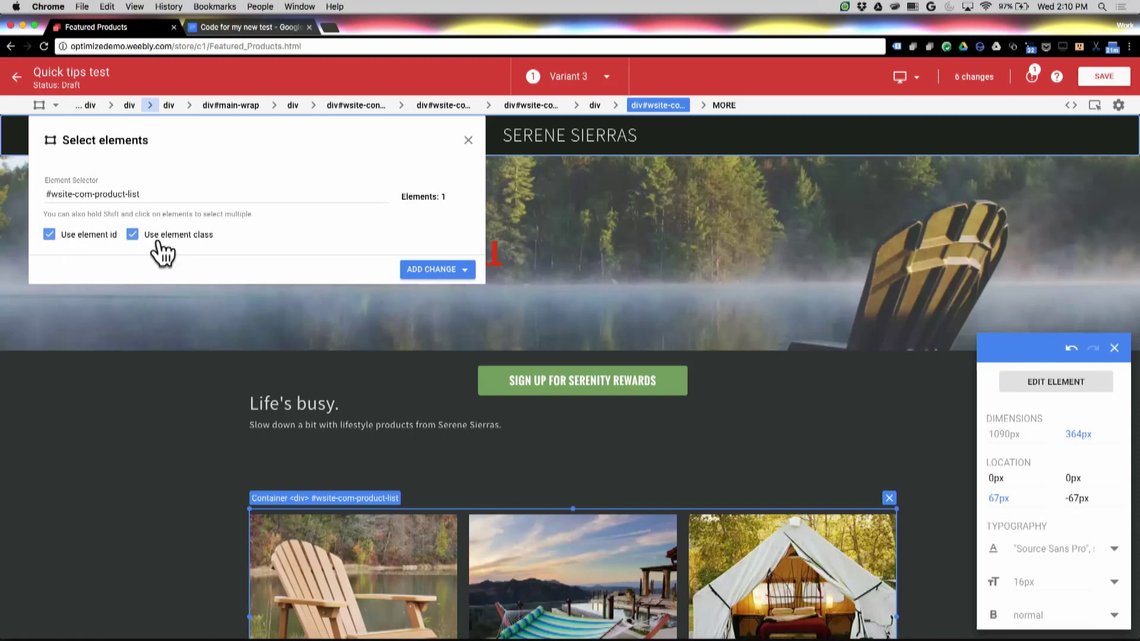
left_click(187, 191)
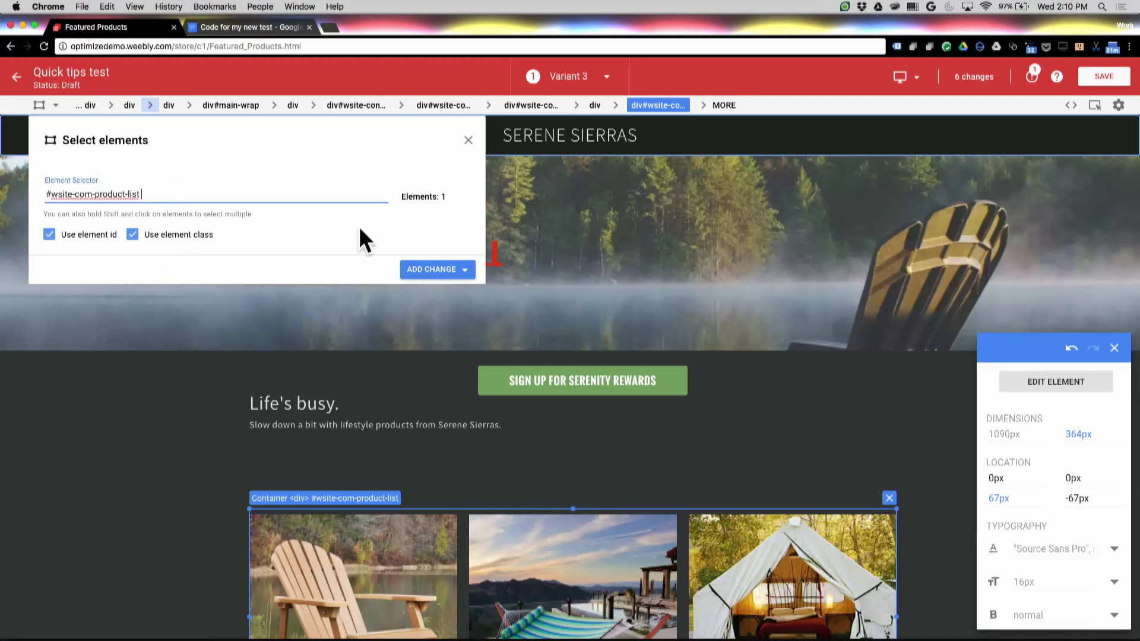
left_click(464, 272)
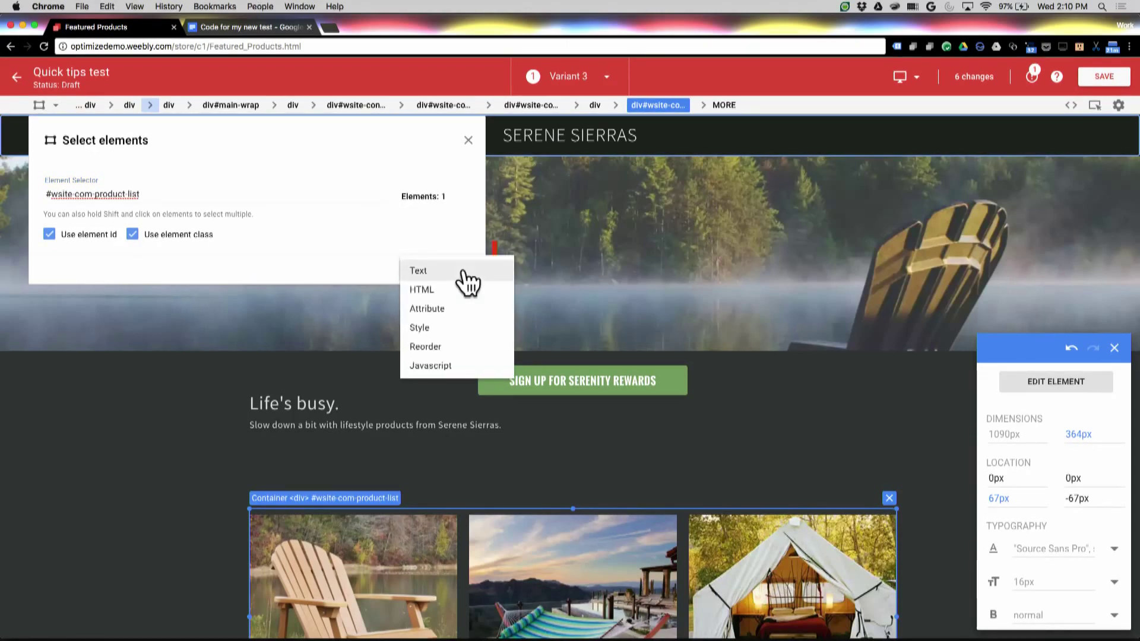
left_click(470, 234)
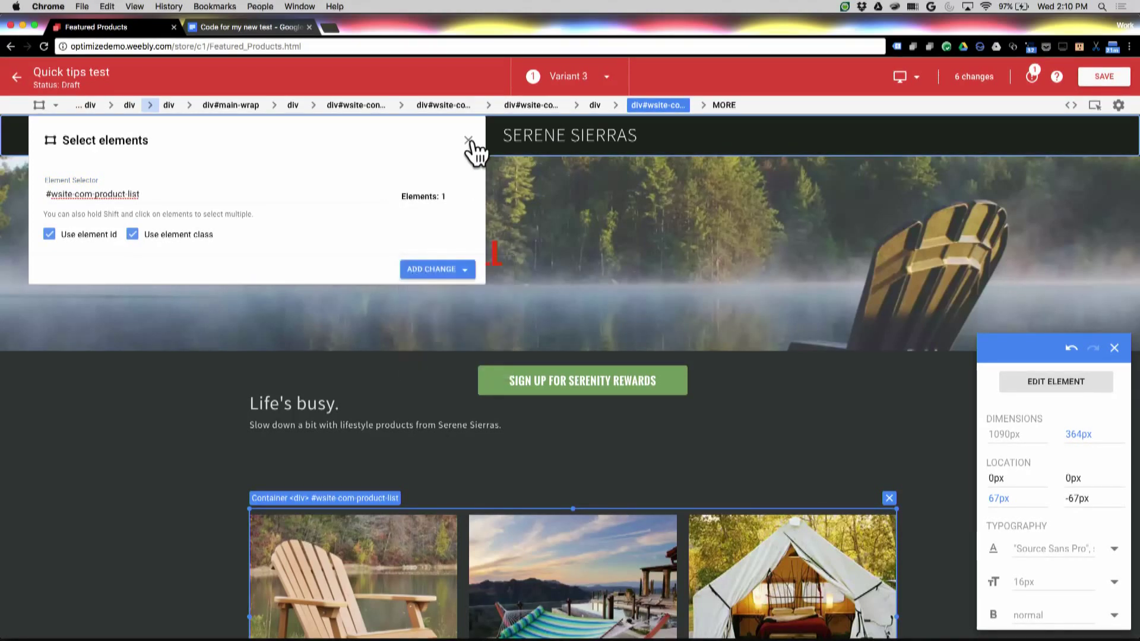
left_click(469, 141)
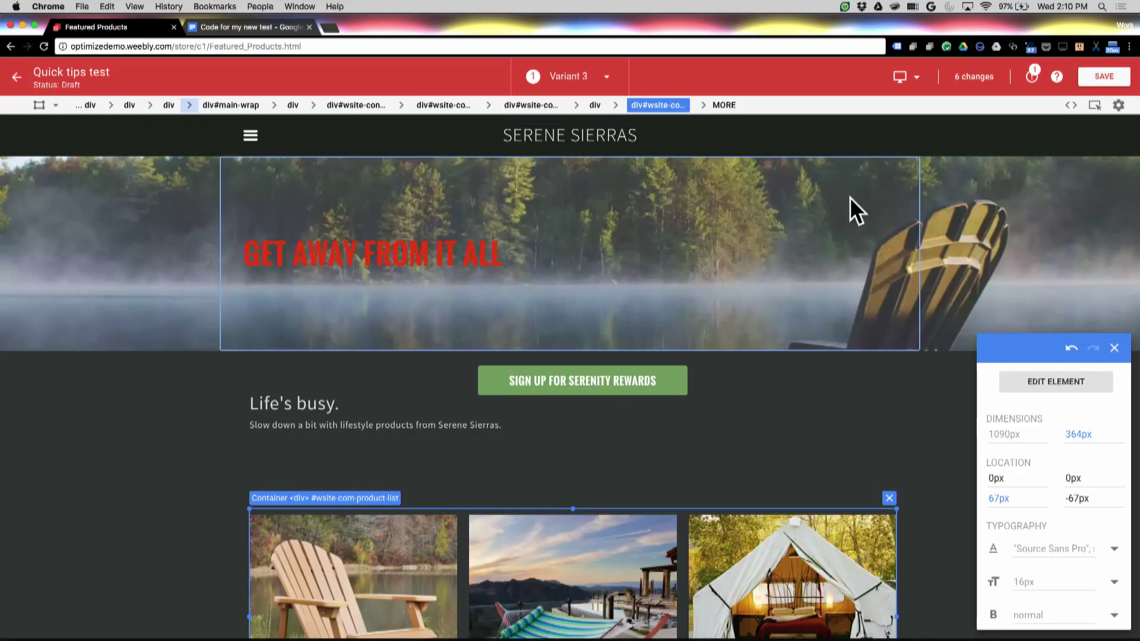
- Preview the page interactively, then undo the product list move, returning to 3 changes
left_click(1094, 107)
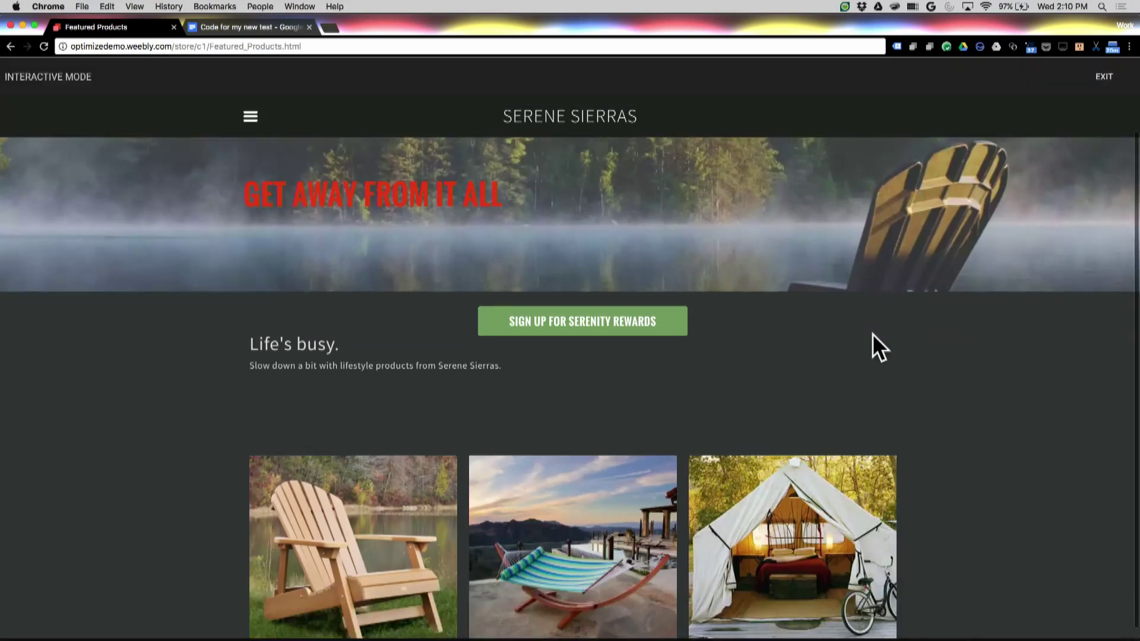
scroll(872, 334, "down", 3)
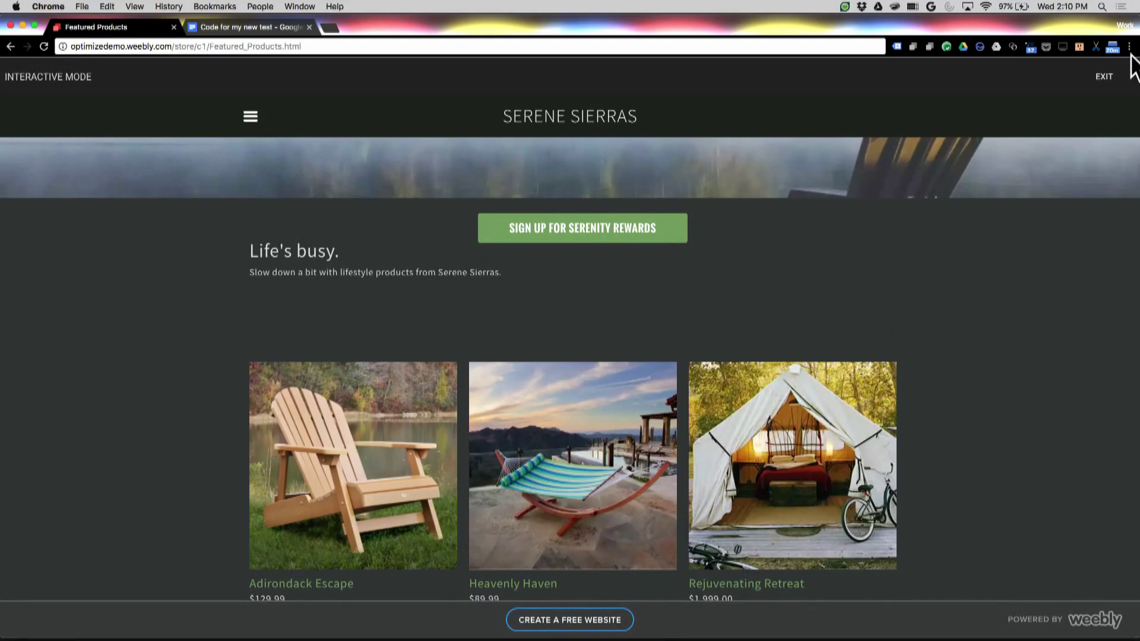
left_click(1104, 78)
left_click(1071, 348)
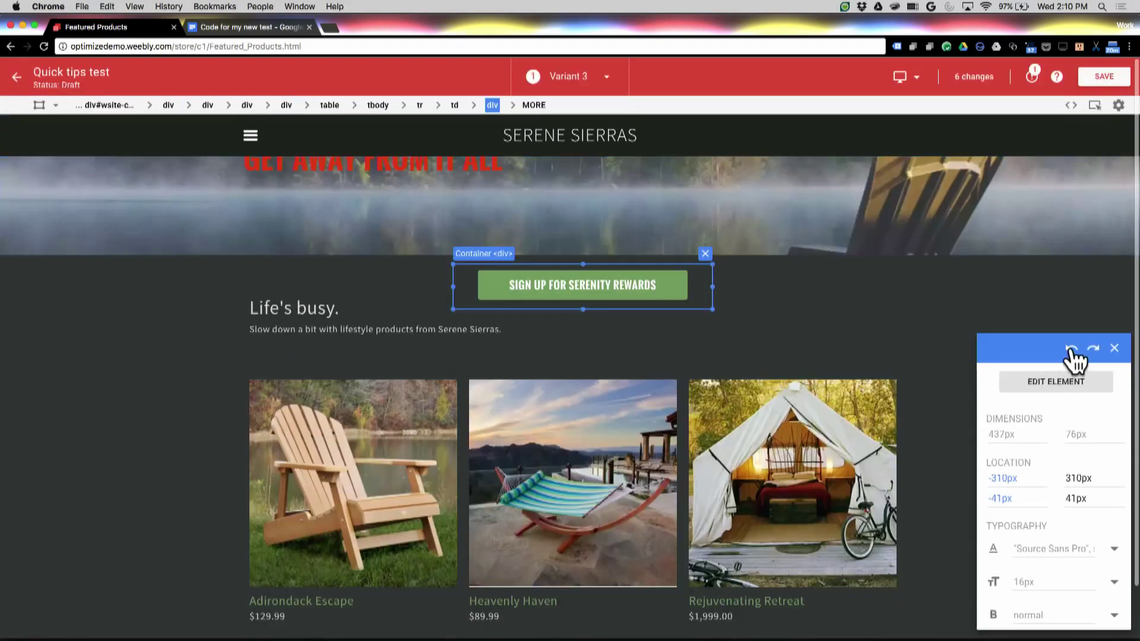
- Select the Adirondack Escape, Heavenly Haven and Rejuvenating Retreat product titles
left_click(376, 593)
left_click(515, 600)
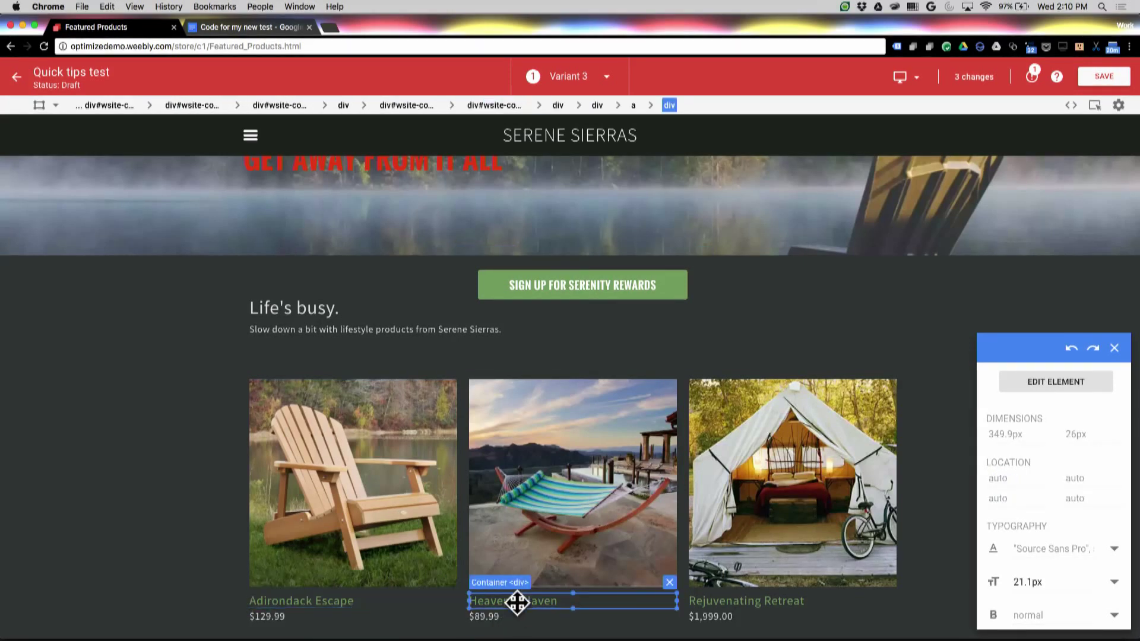
left_click(694, 600)
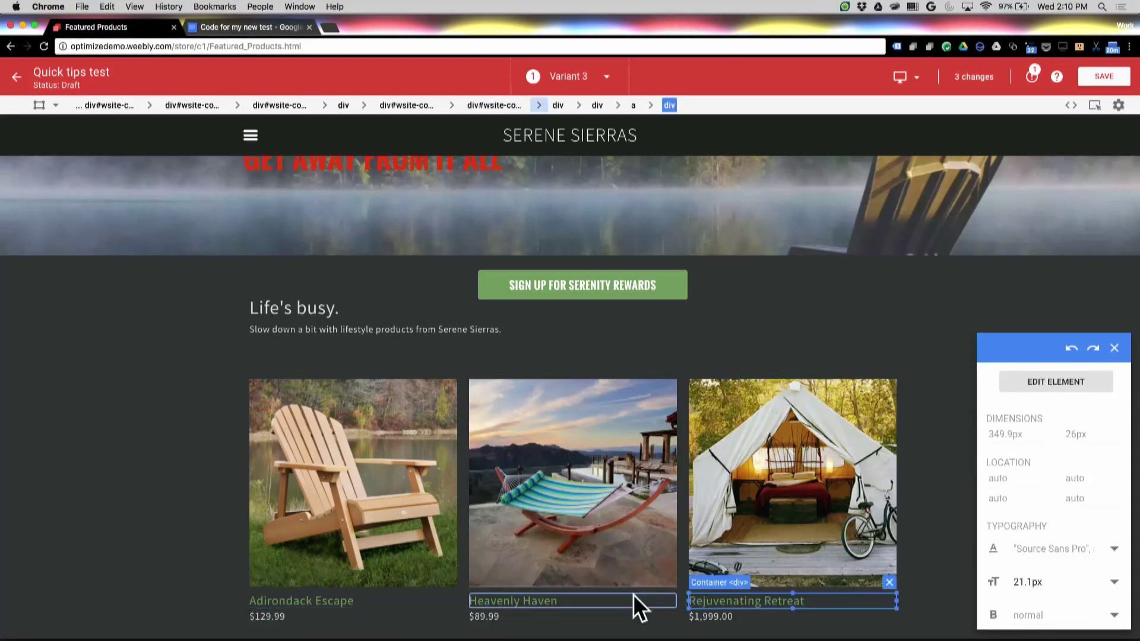
left_click(431, 604)
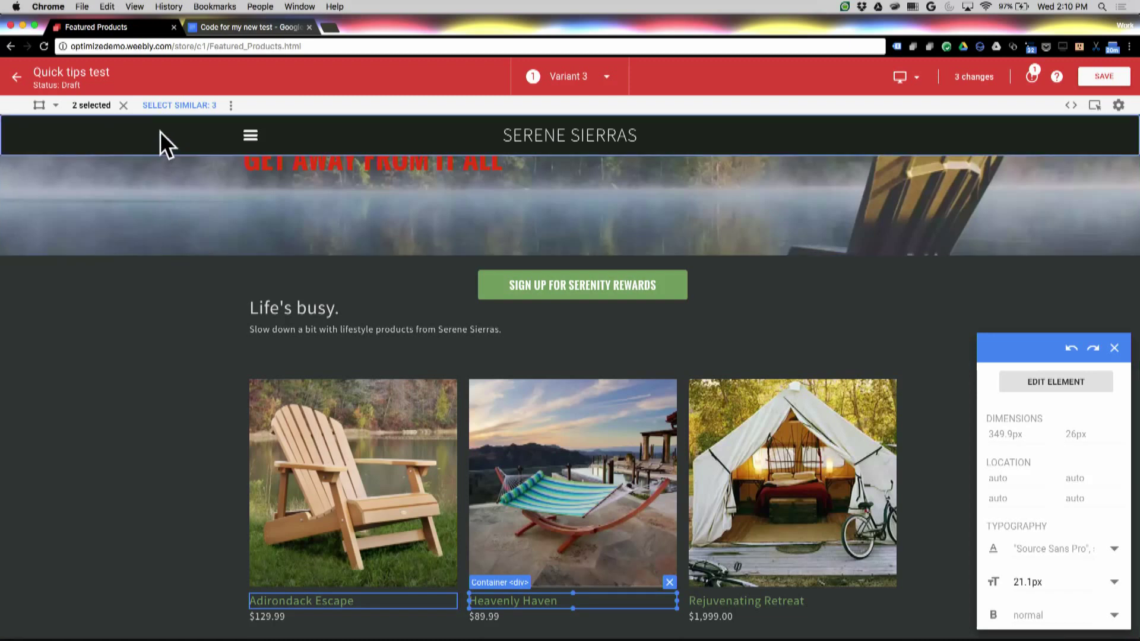
- Use Select Similar to target all three product titles and set their font size to 30px
left_click(187, 106)
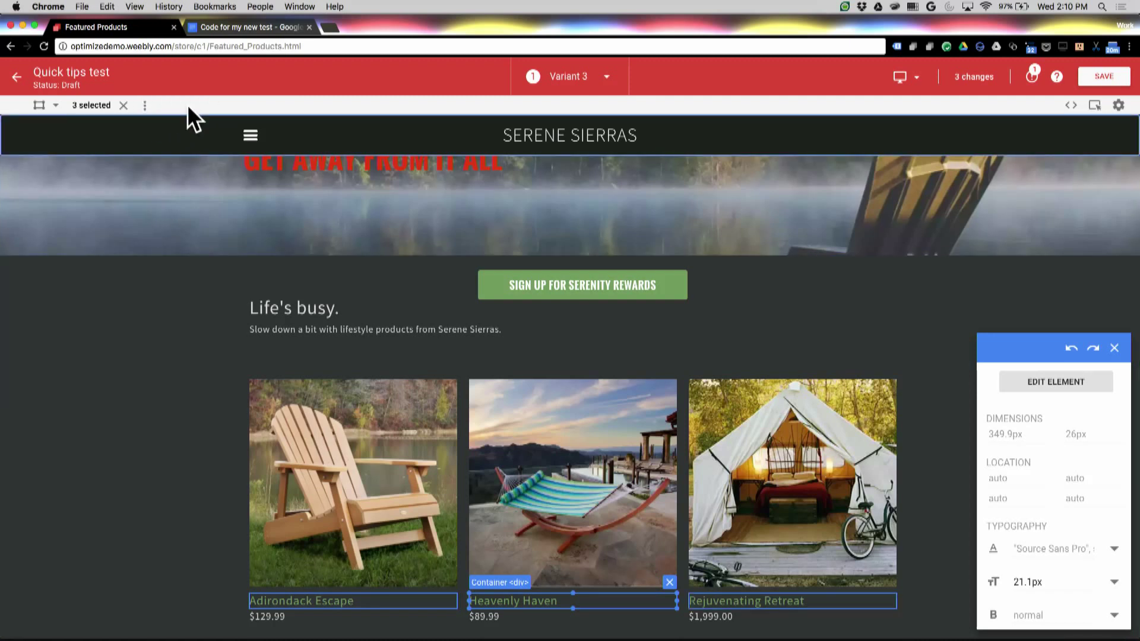
left_click(55, 105)
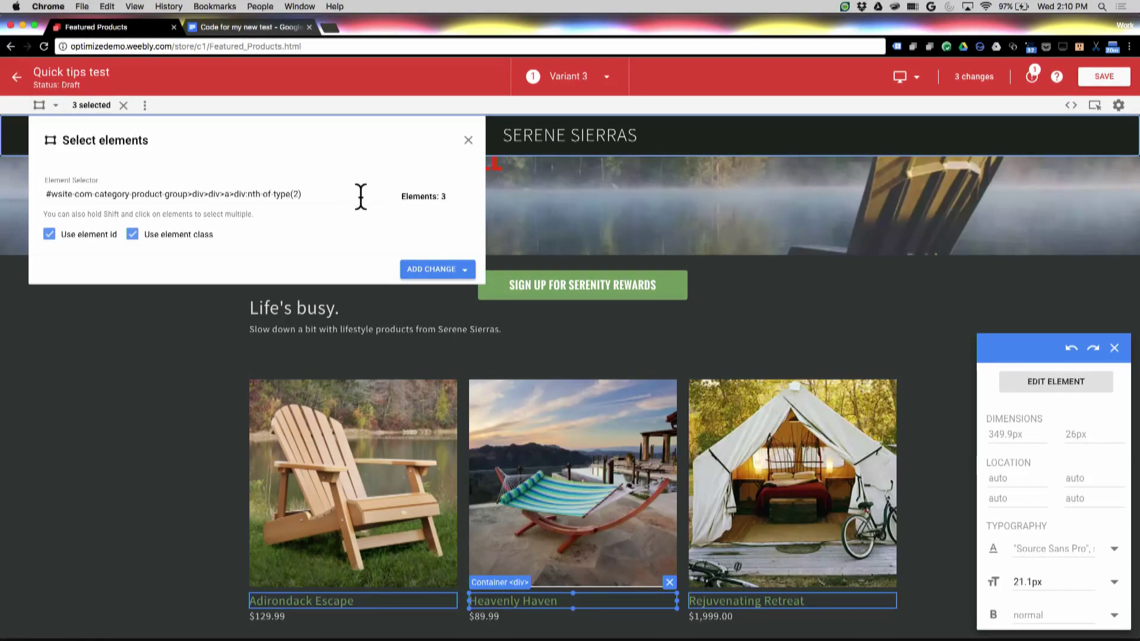
left_click(469, 142)
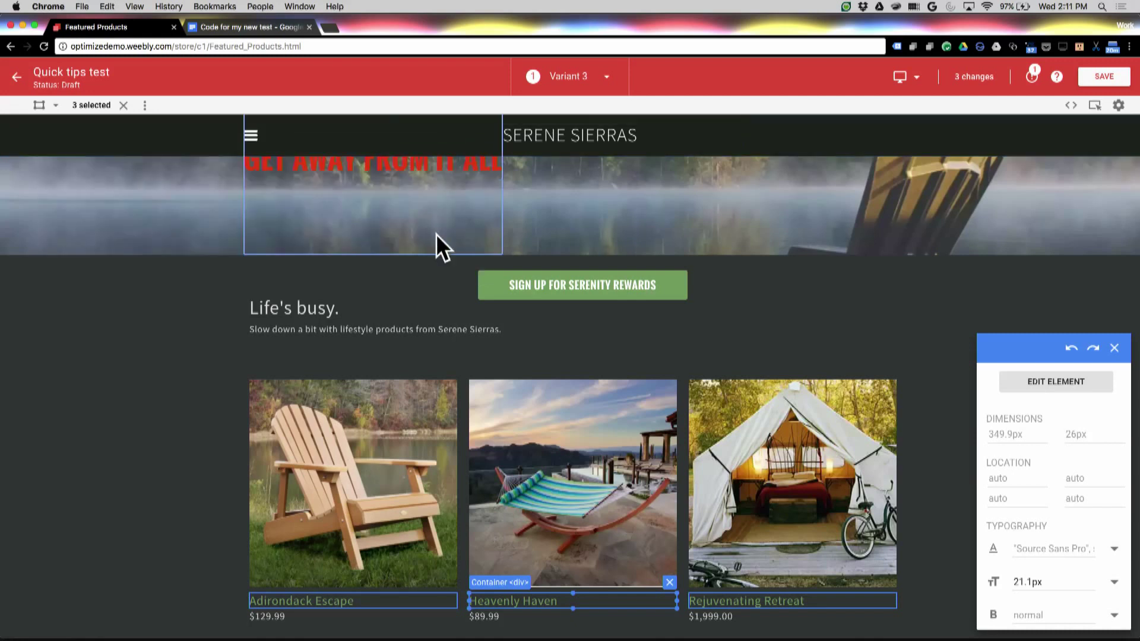
left_click(1063, 579)
key("super+a")
type("30px")
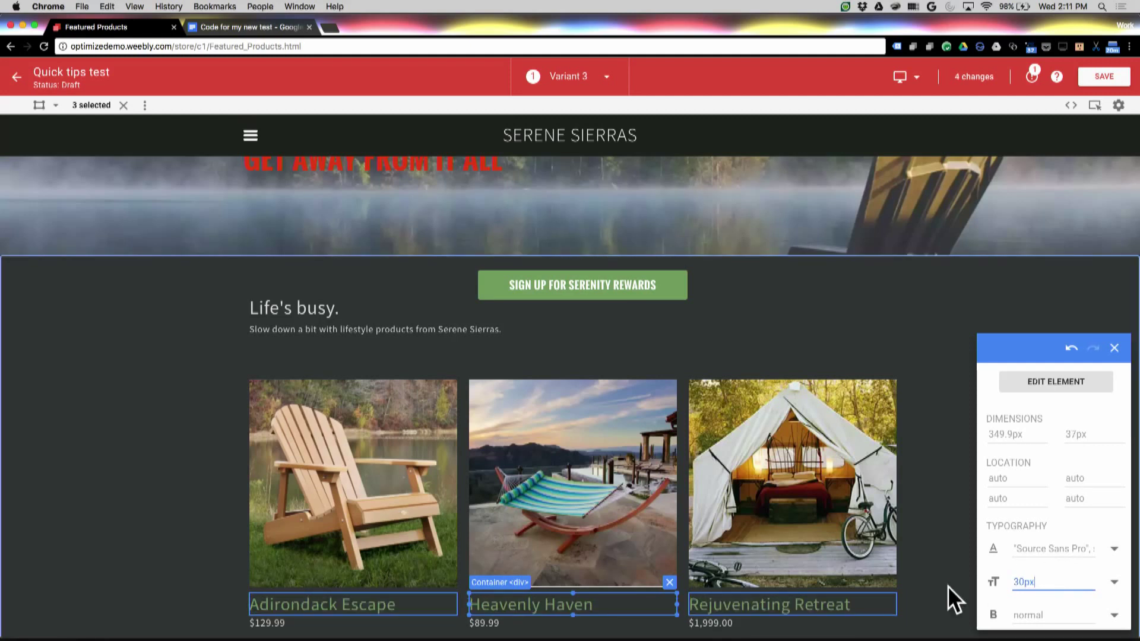
left_click(958, 567)
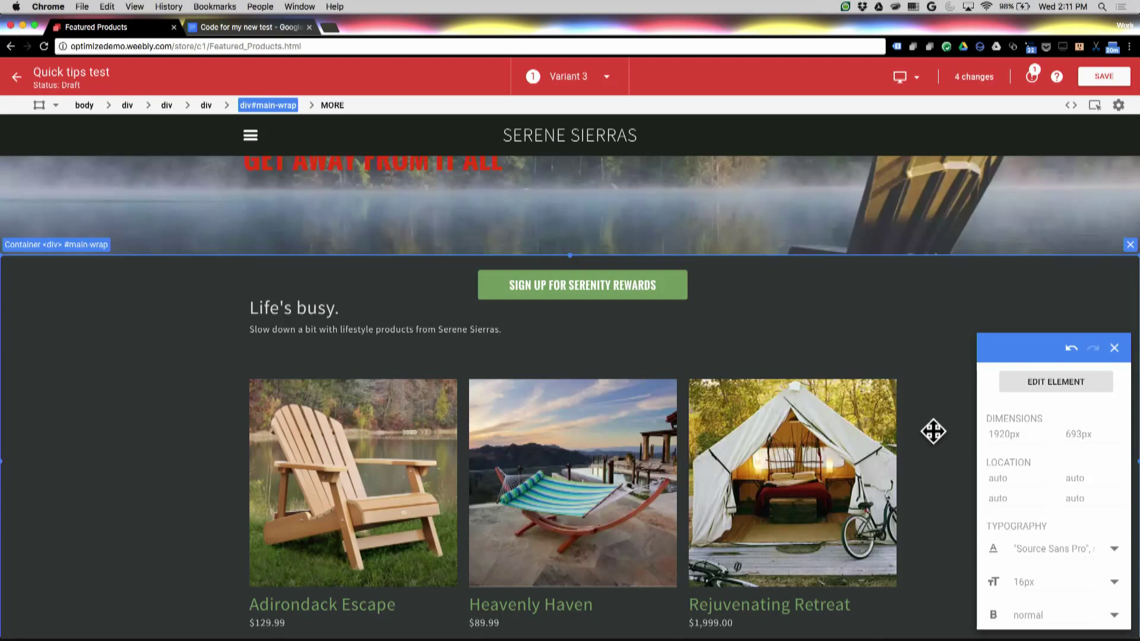
left_click(1072, 106)
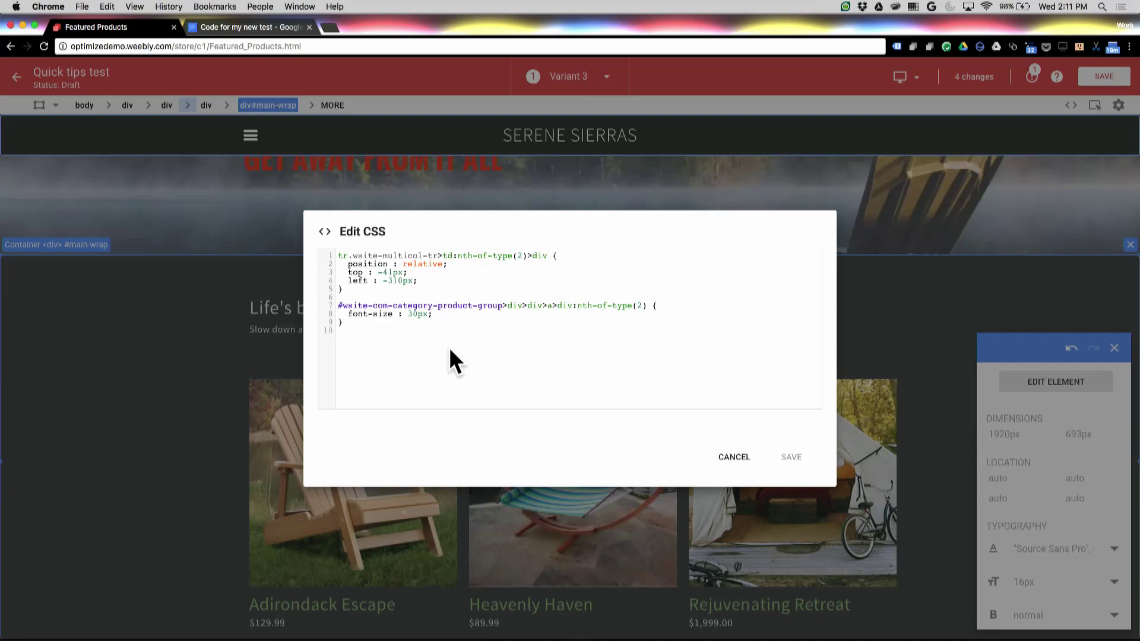
left_click(733, 458)
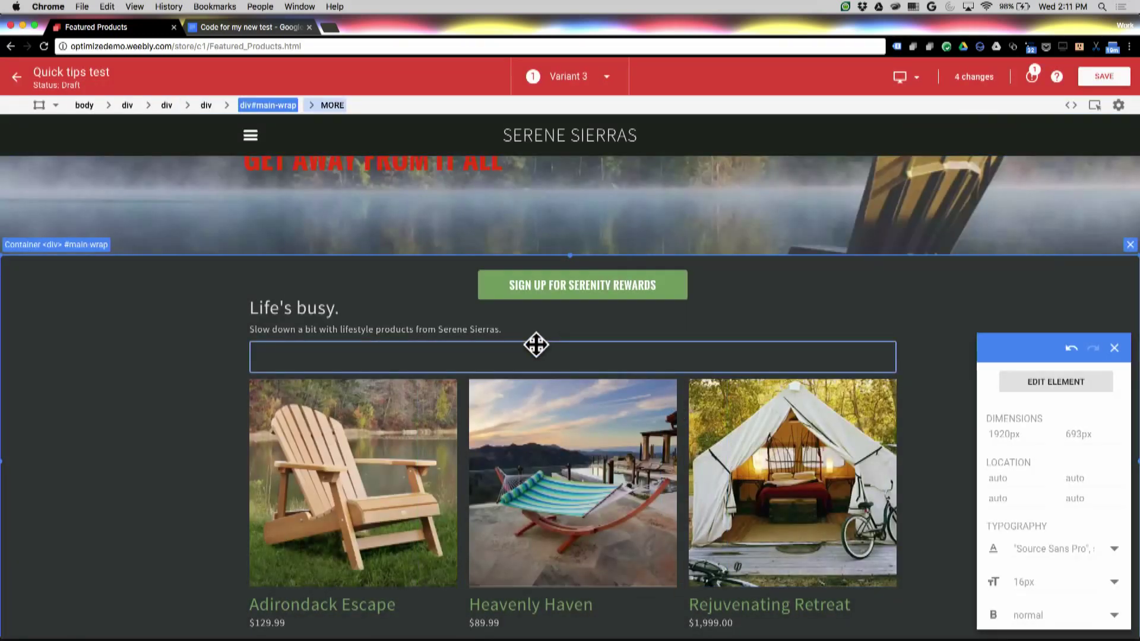
key("ctrl+Tab")
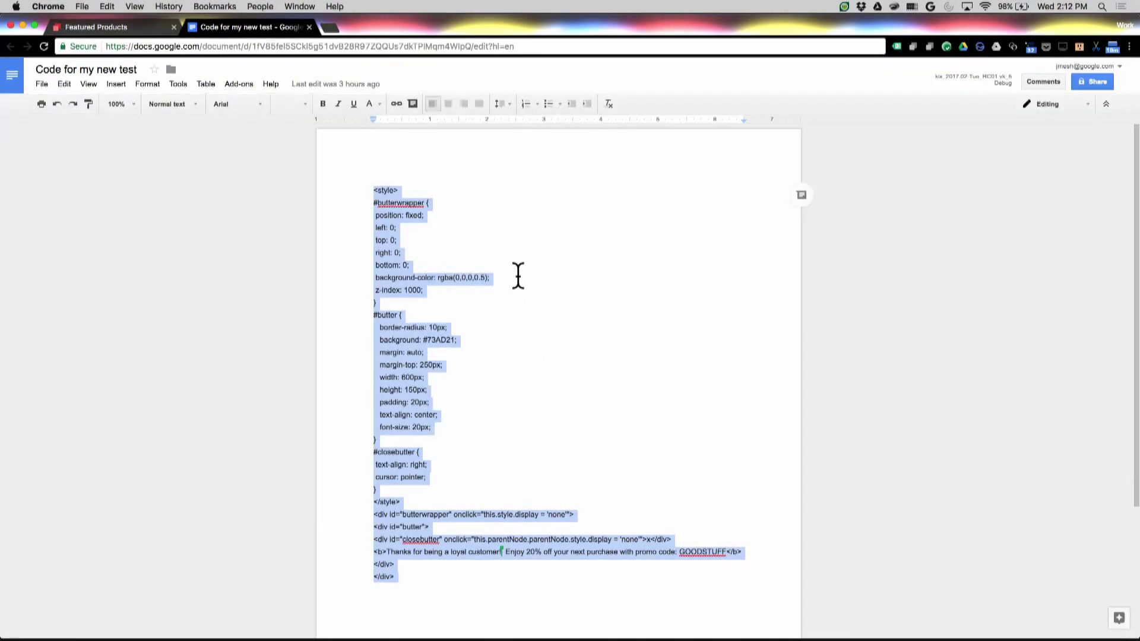
key("ctrl+shift+Tab")
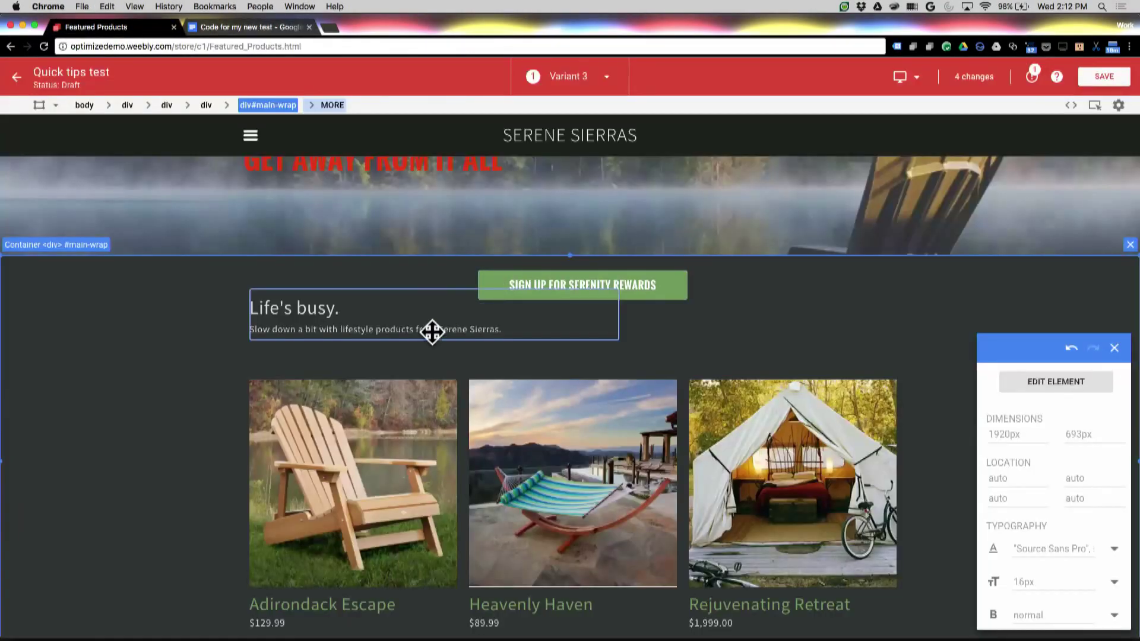
- Paste the green 20%-off loyalty banner HTML and insert it before the Life's busy block
left_click(425, 334)
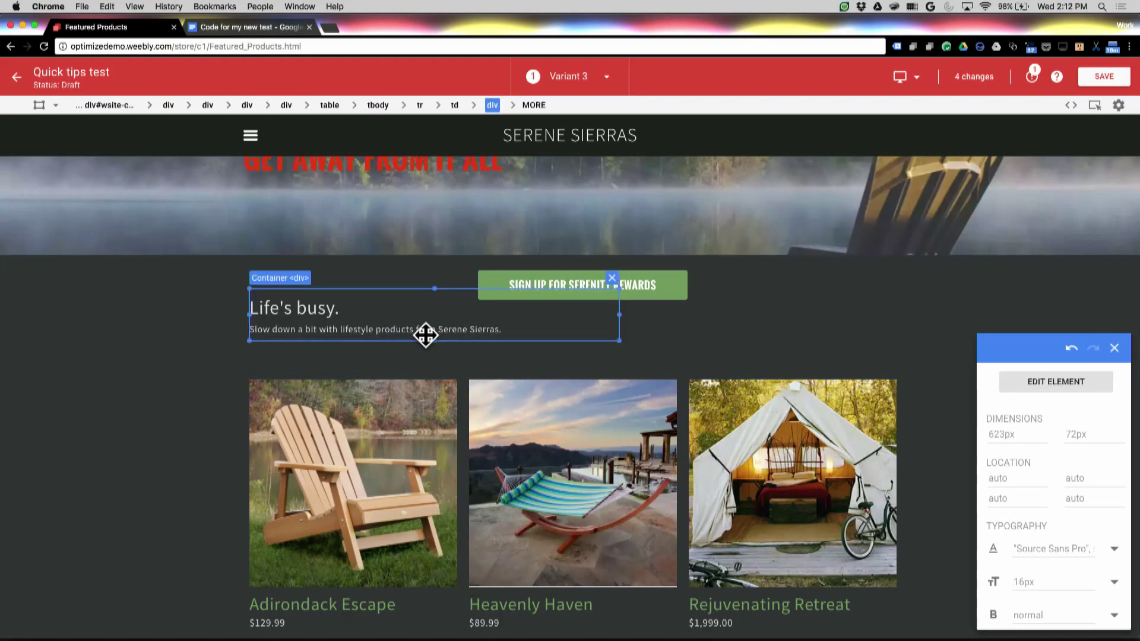
left_click(425, 335)
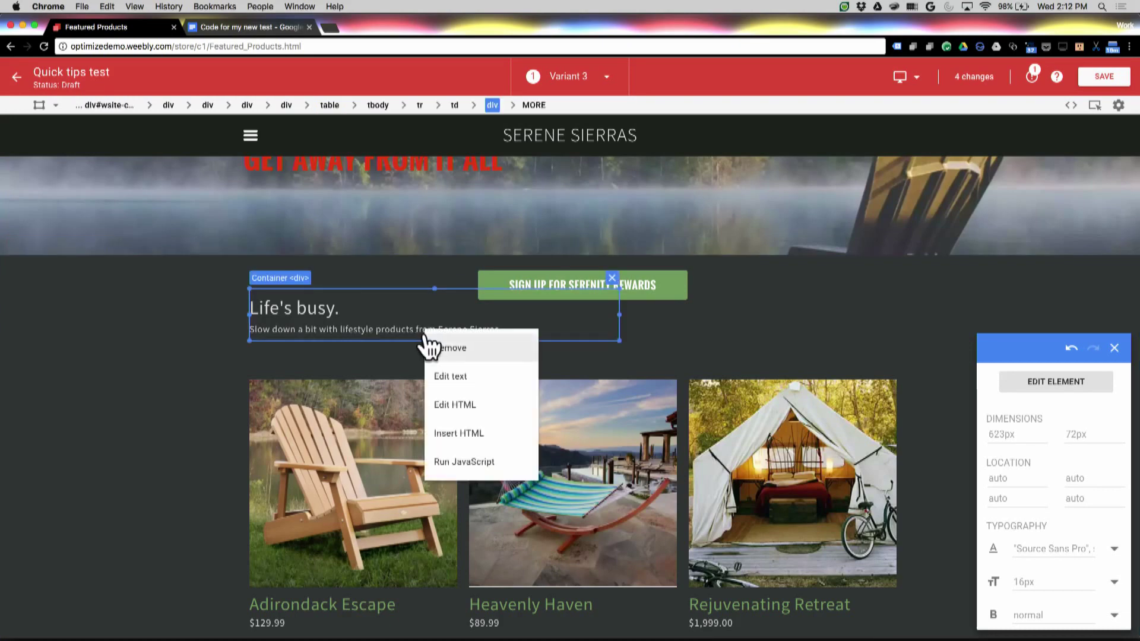
left_click(458, 437)
key("ctrl+a")
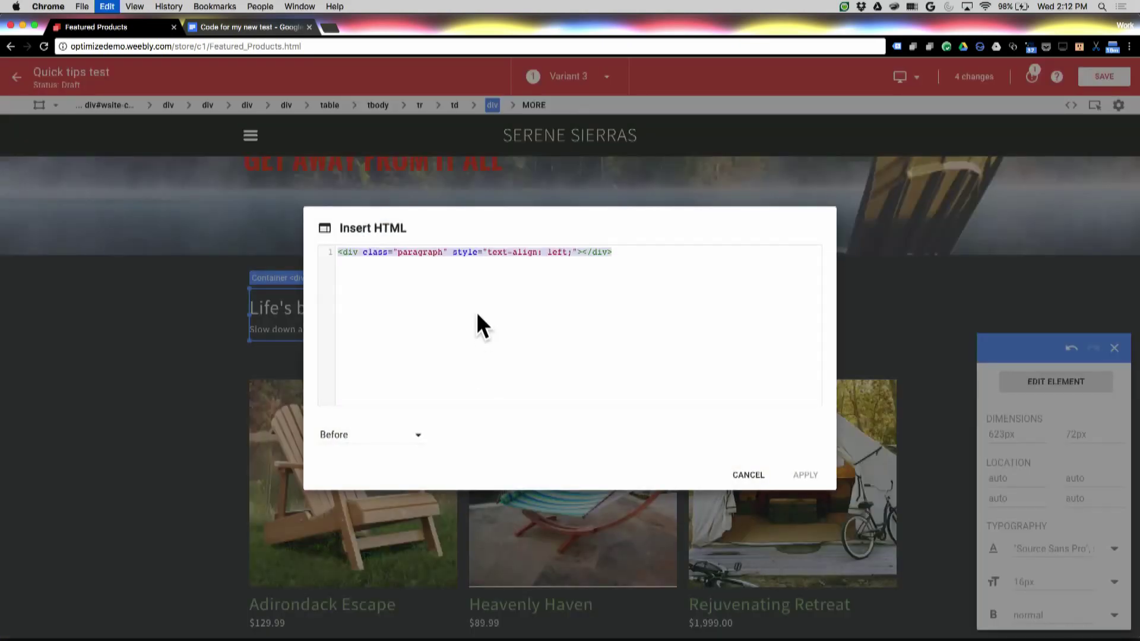
key("ctrl+v")
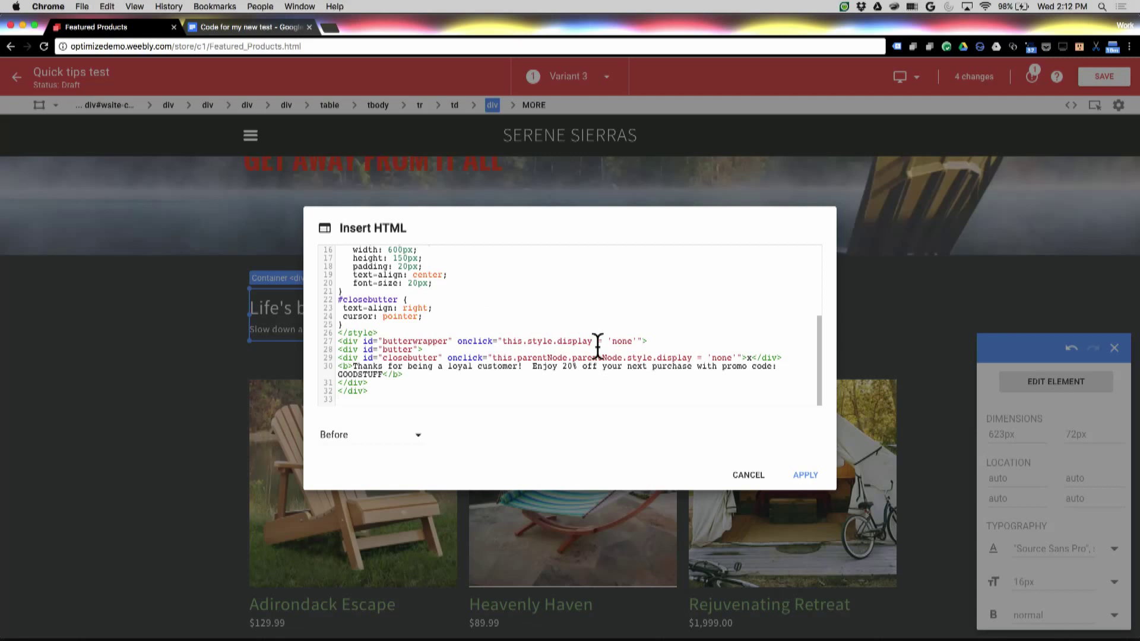
left_click(397, 442)
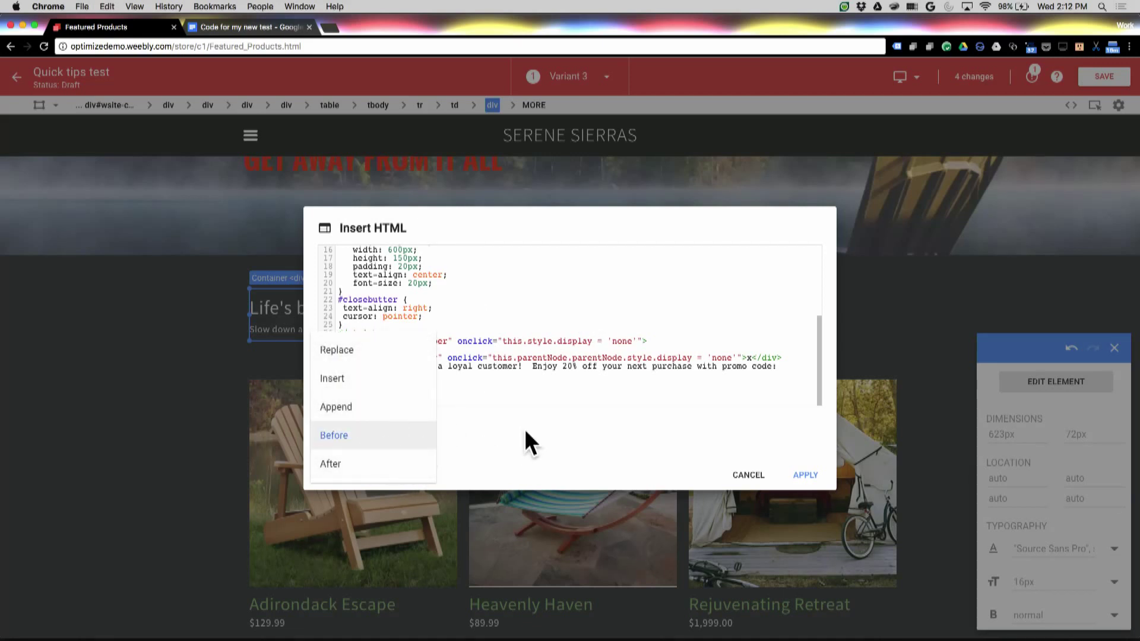
left_click(806, 475)
left_click(806, 475)
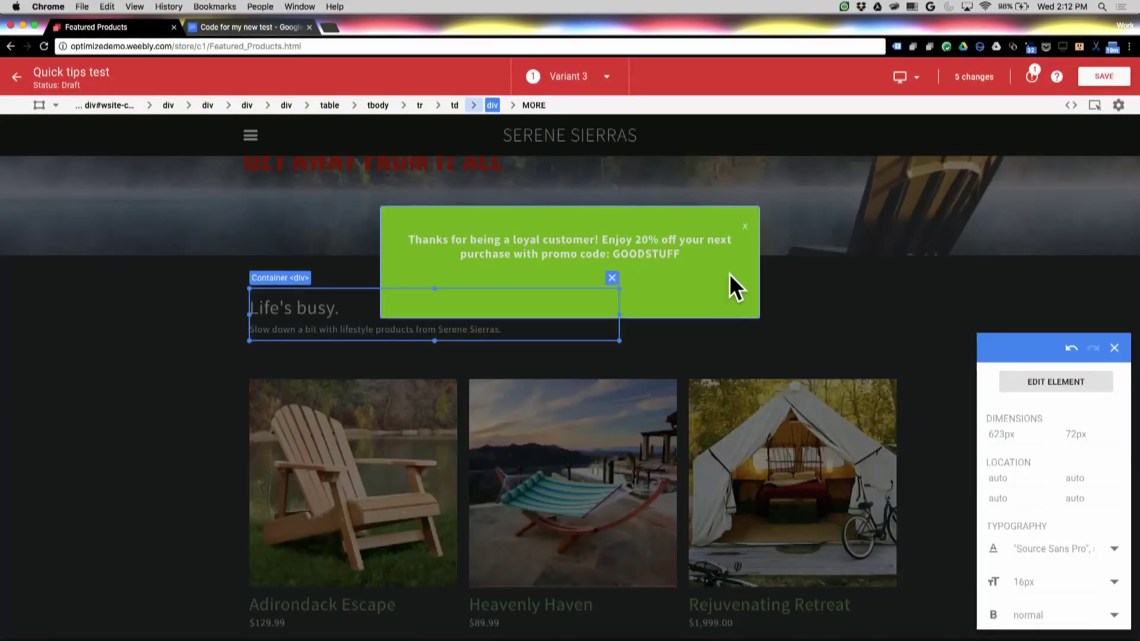
left_click(686, 277)
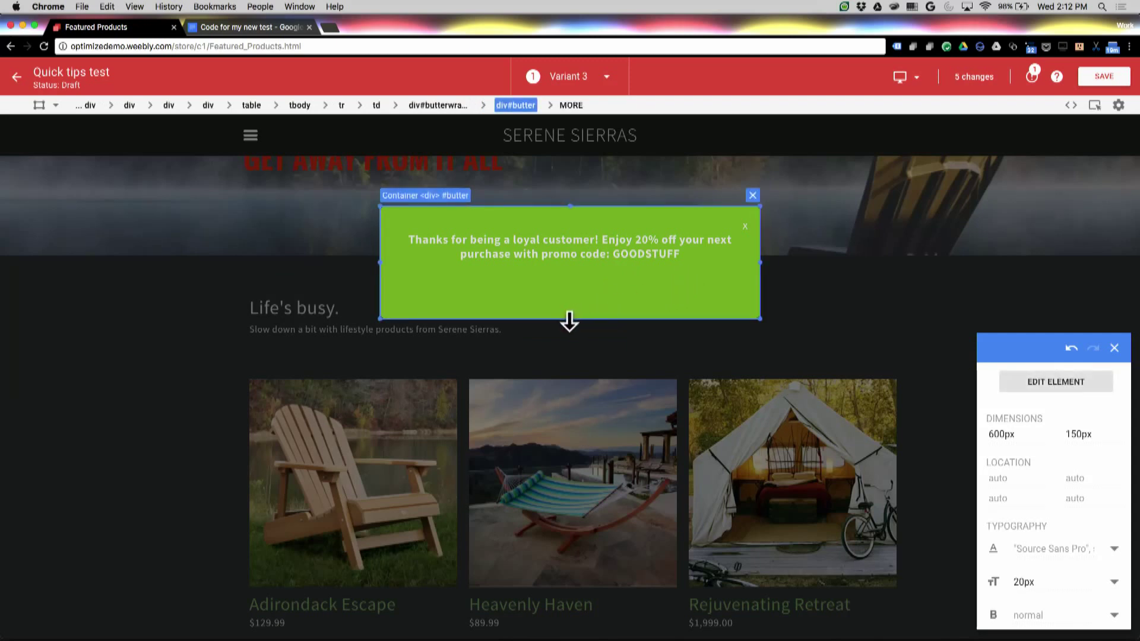
- Drag the promo banner's edge to shrink it, then undo the height change
left_click_drag(570, 321, 568, 274)
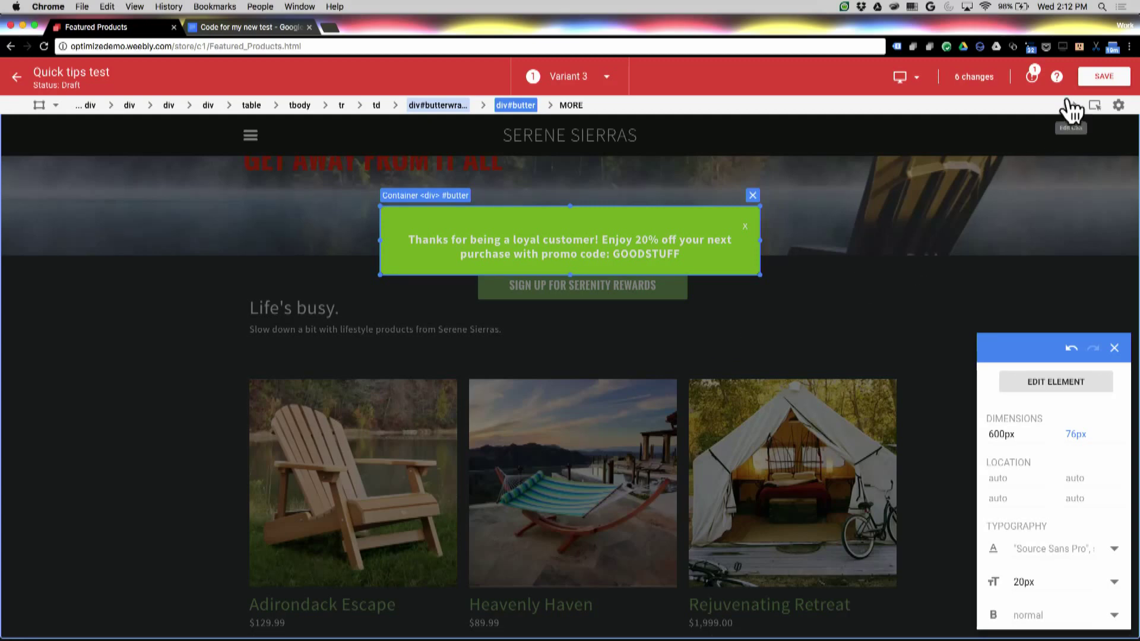
left_click(980, 77)
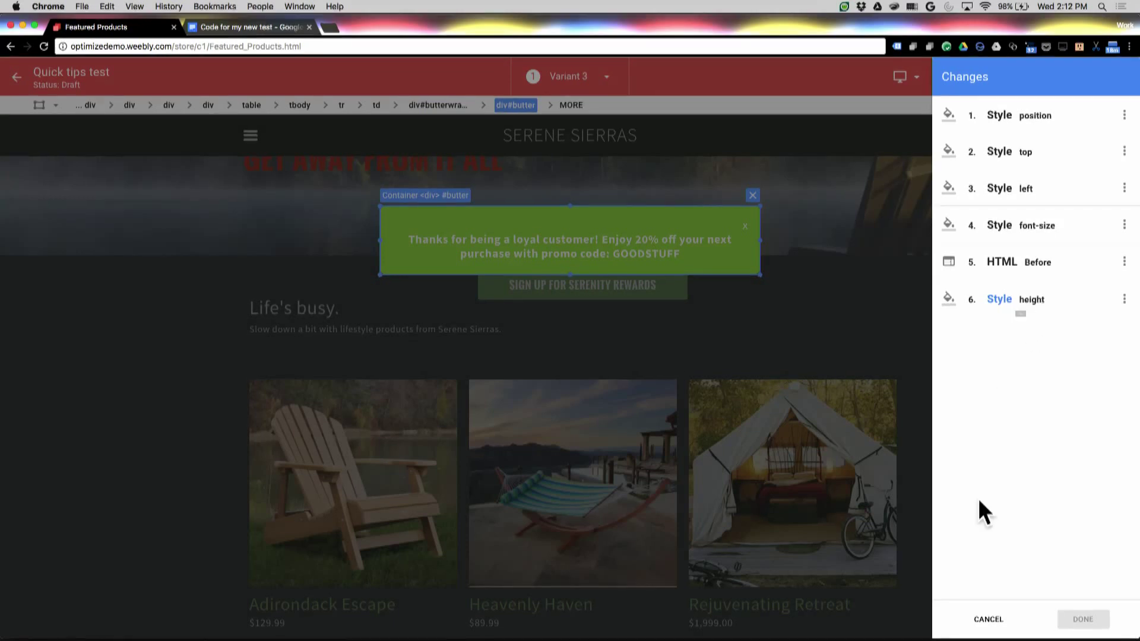
left_click(988, 620)
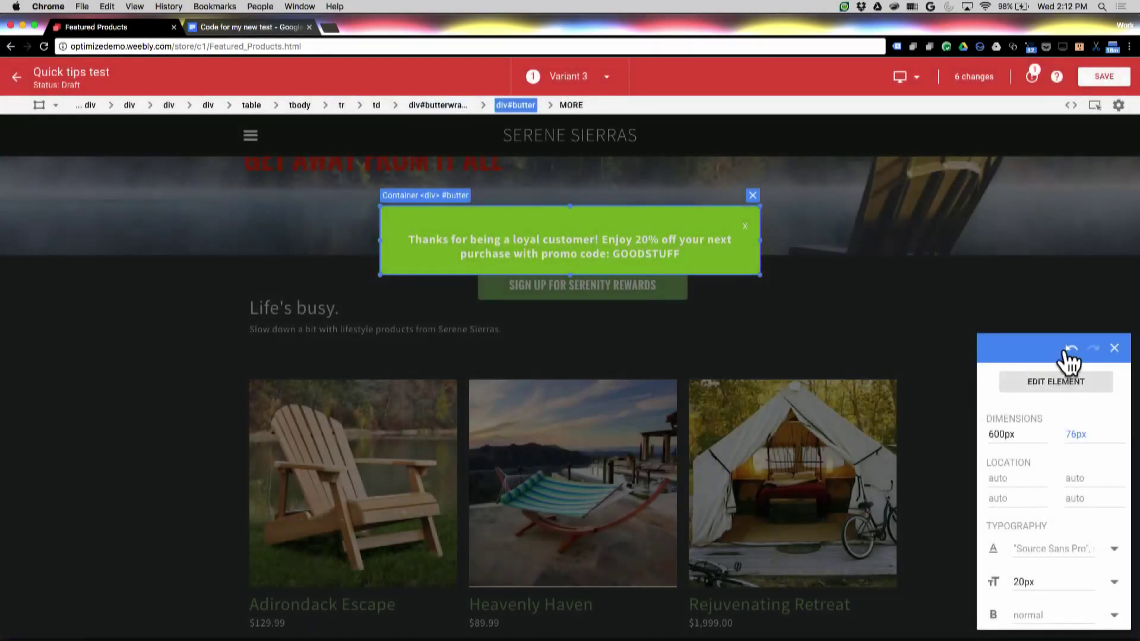
left_click(1071, 349)
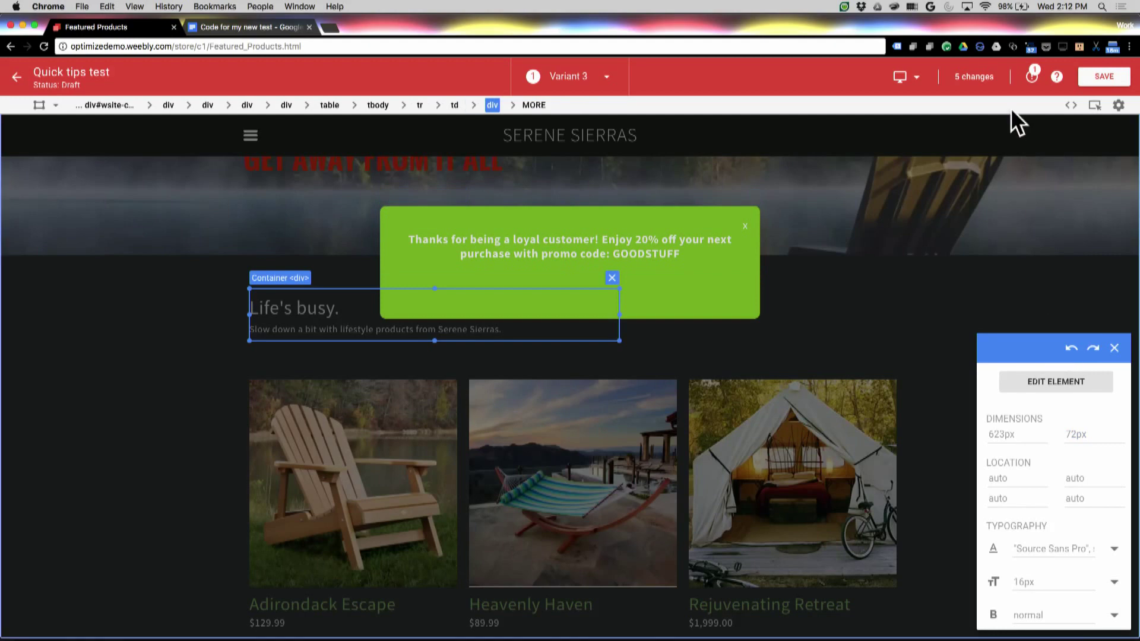
- Edit the inserted HTML Before change, review the banner code with 100px height, and reapply it
left_click(977, 79)
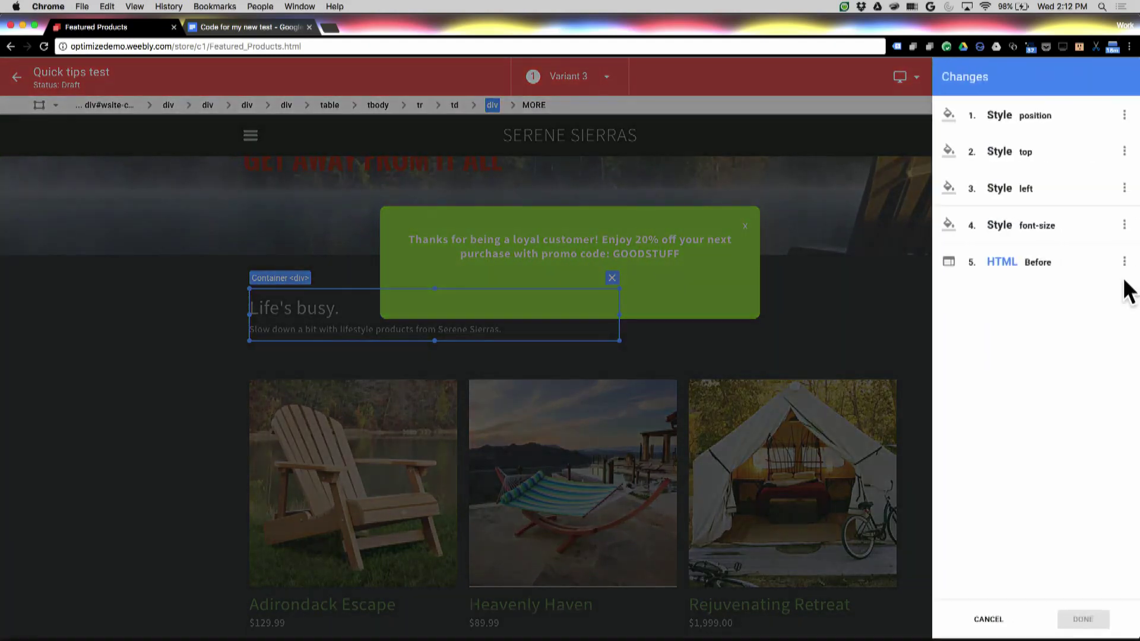
left_click(1125, 263)
left_click(1097, 262)
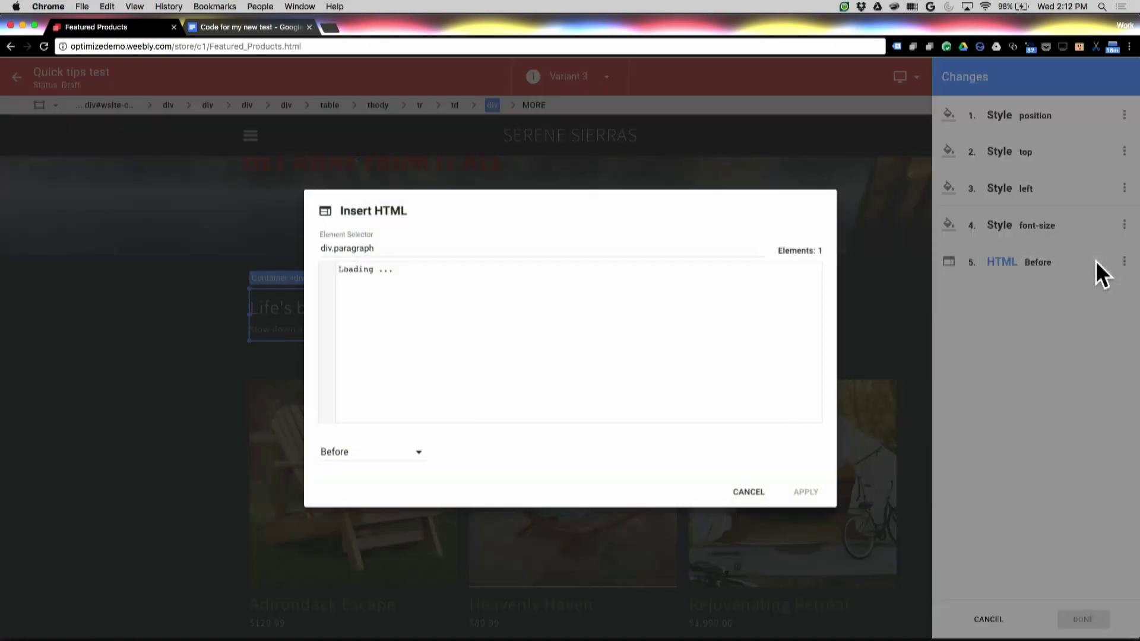
scroll(484, 360, "down", 3)
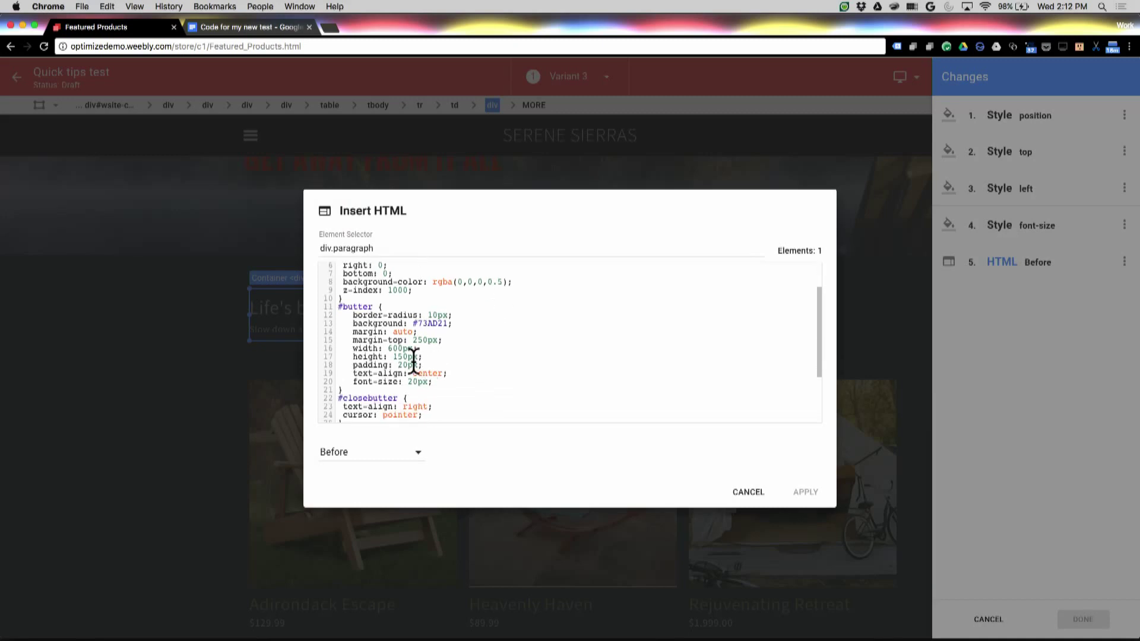
left_click(403, 357)
left_click(802, 490)
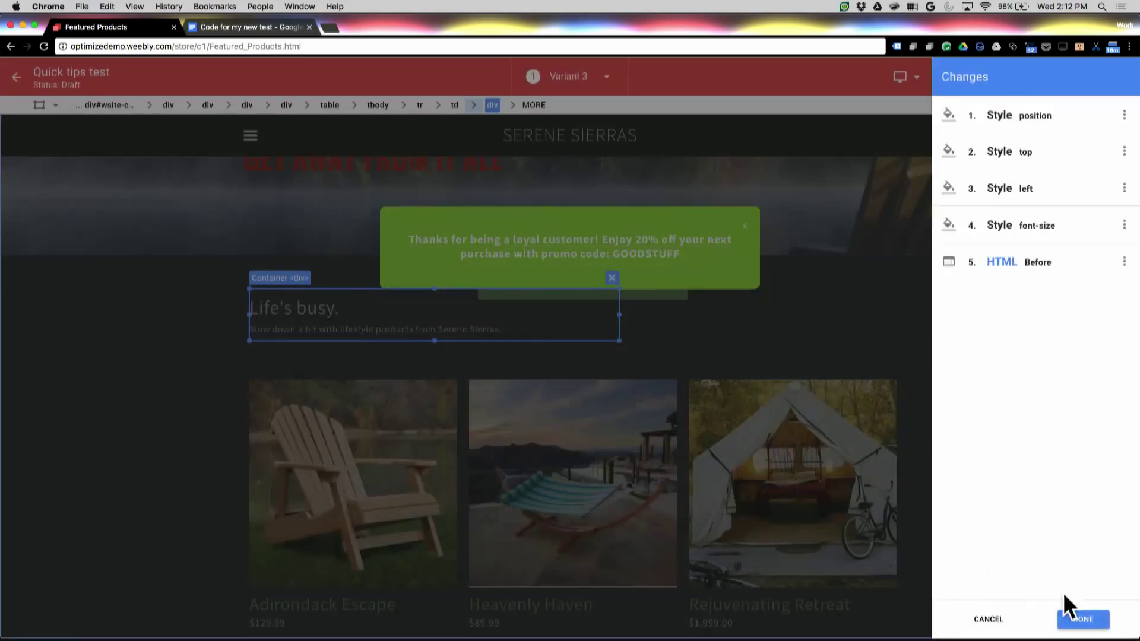
left_click(1083, 619)
left_click(861, 335)
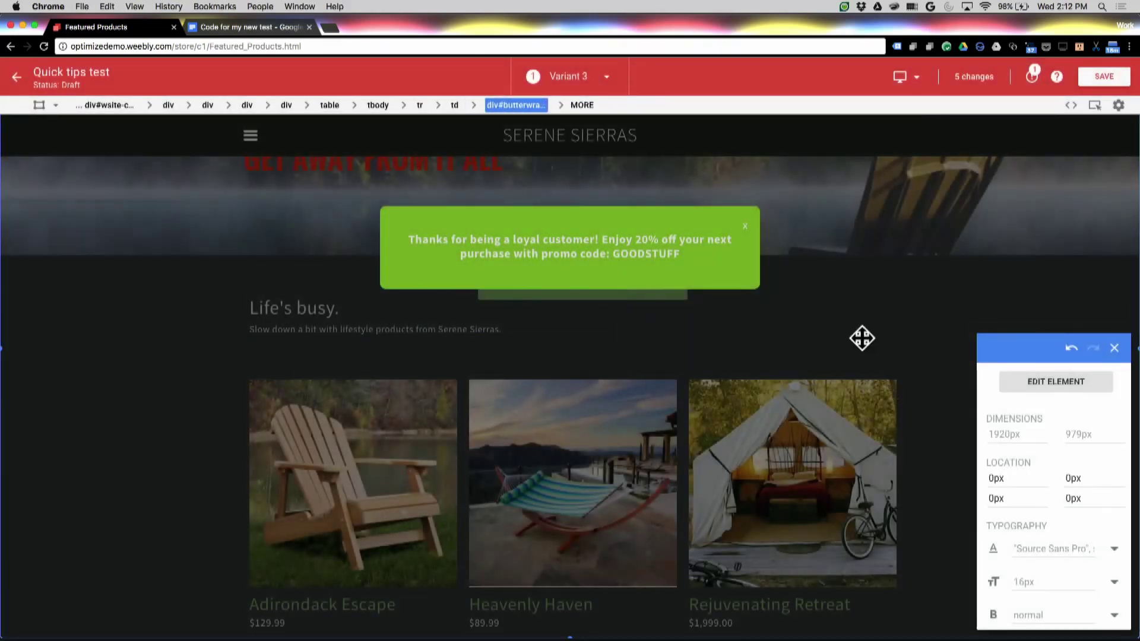
left_click(974, 76)
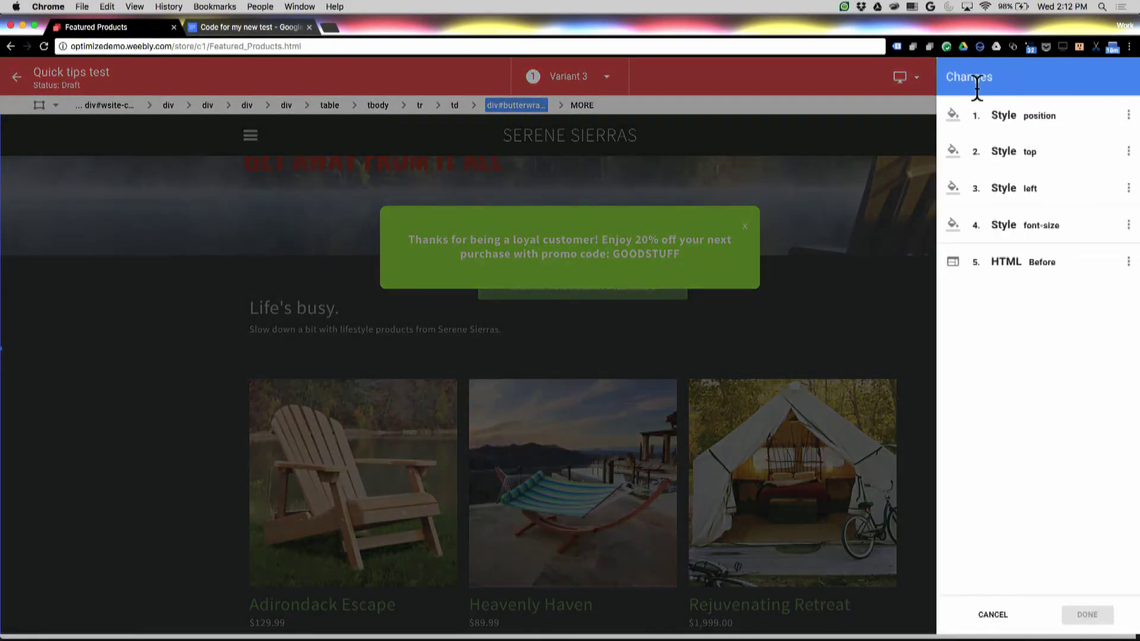
- Delete the 'Style left' change and undo the inserted loyalty banner
left_click(1124, 188)
left_click(1118, 222)
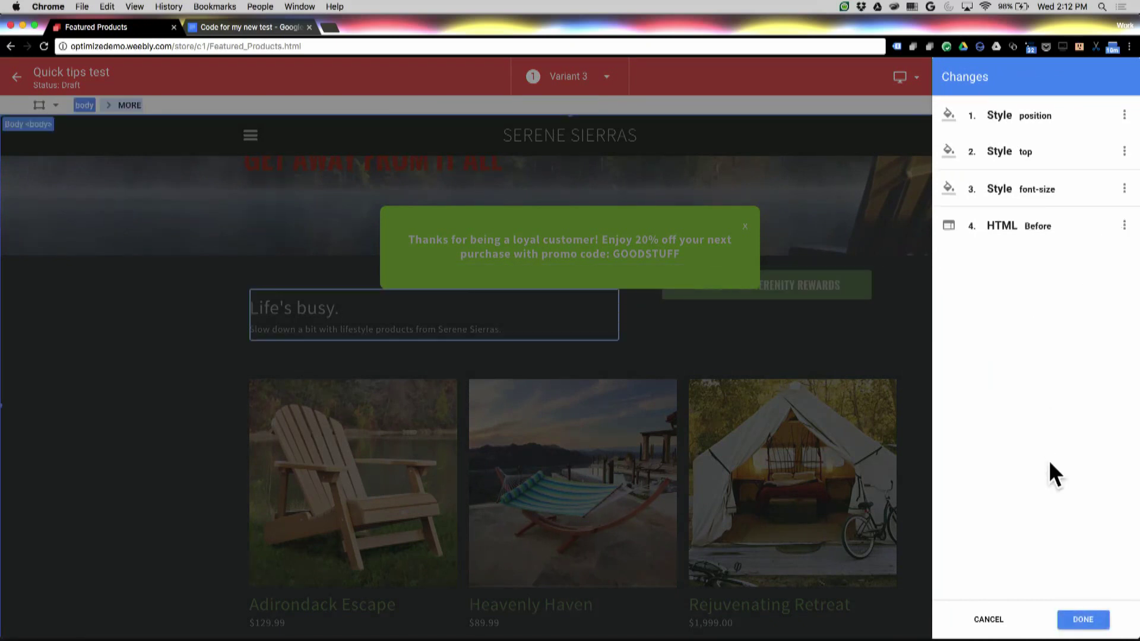
left_click(1075, 620)
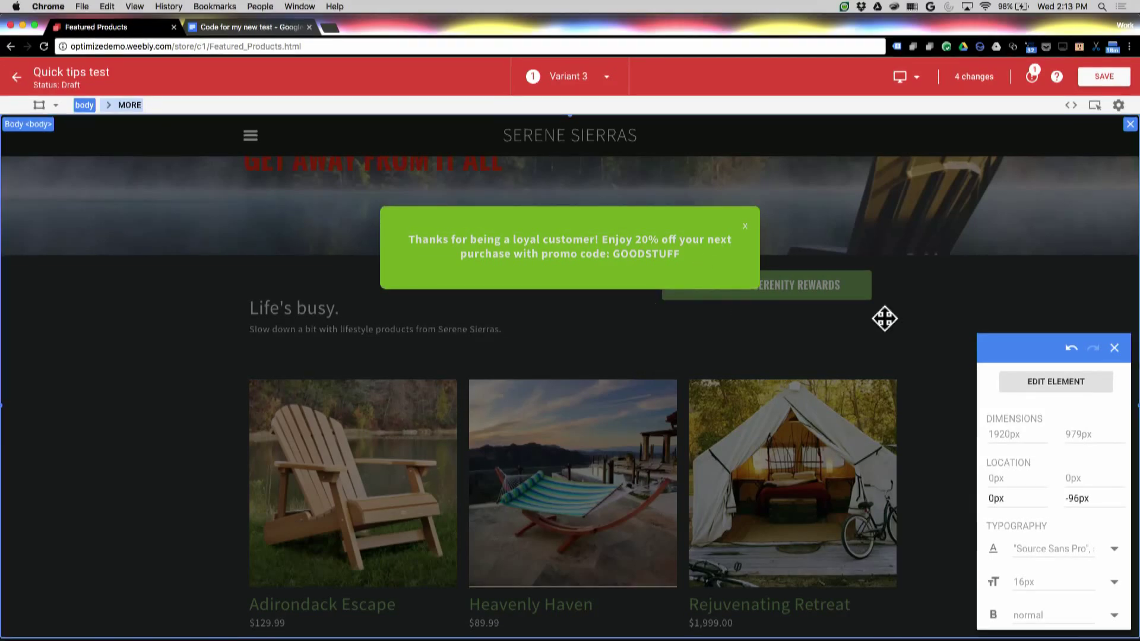
left_click(1071, 349)
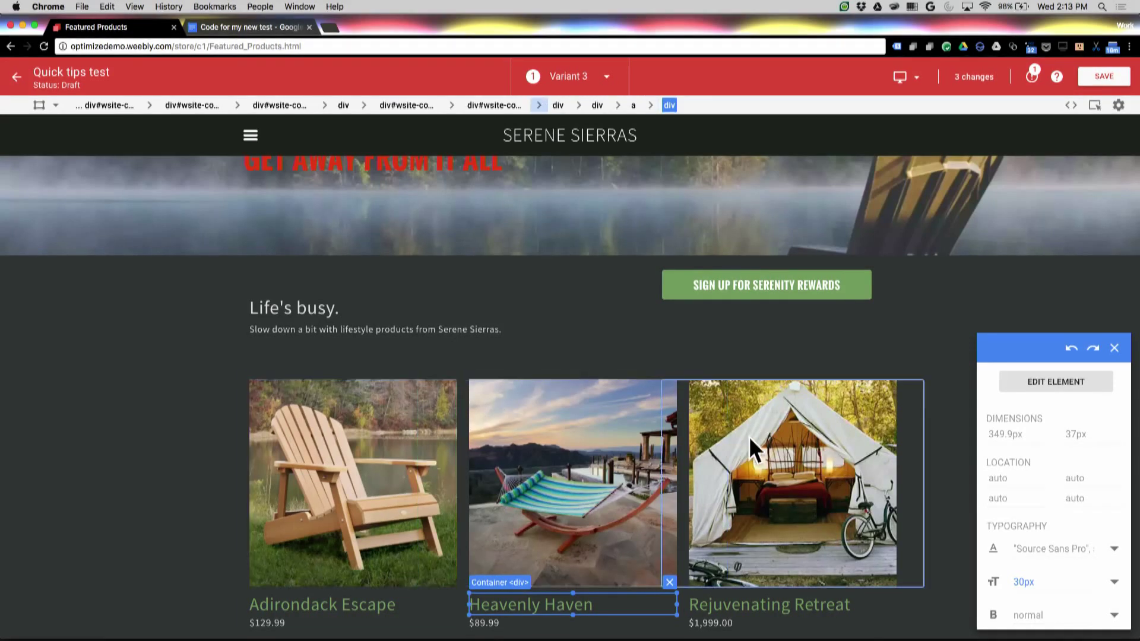
left_click(863, 633)
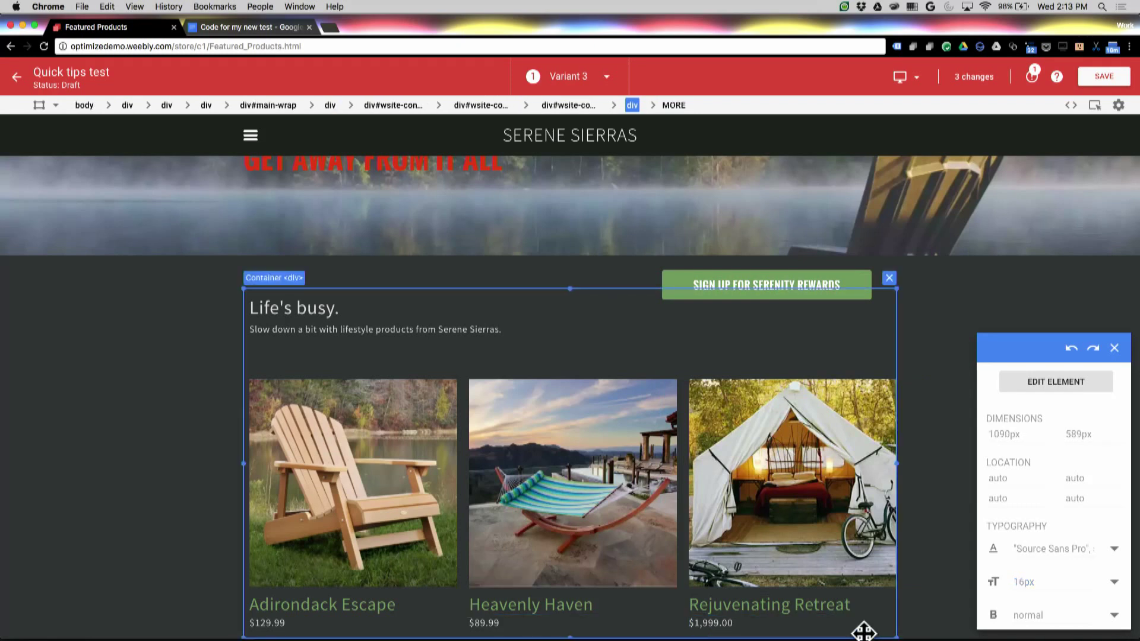
right_click(863, 631)
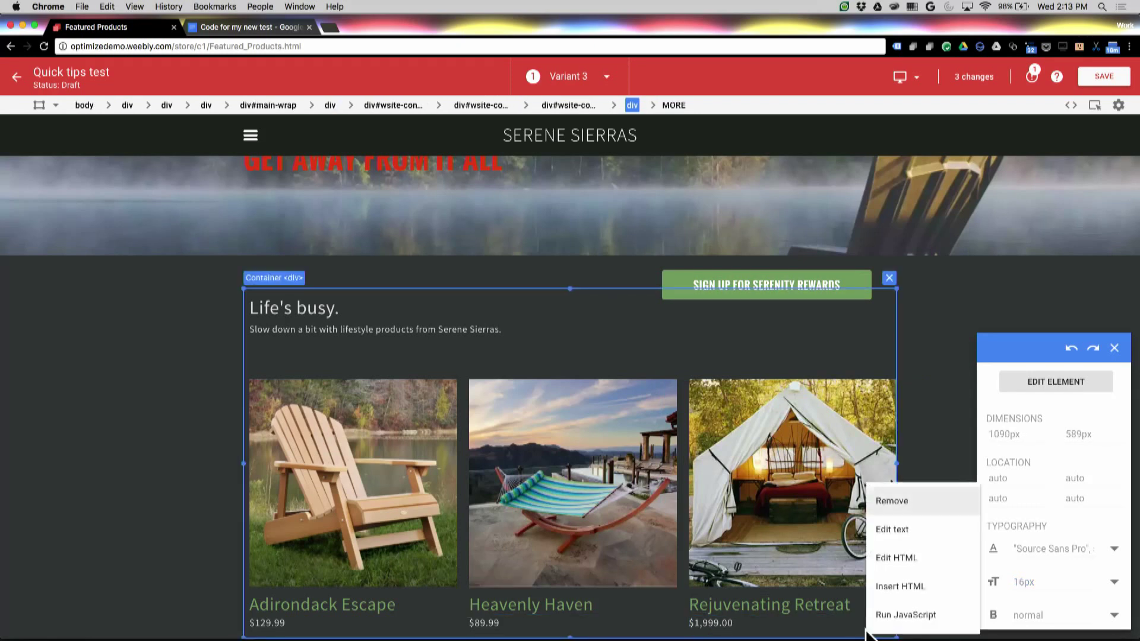
left_click(893, 615)
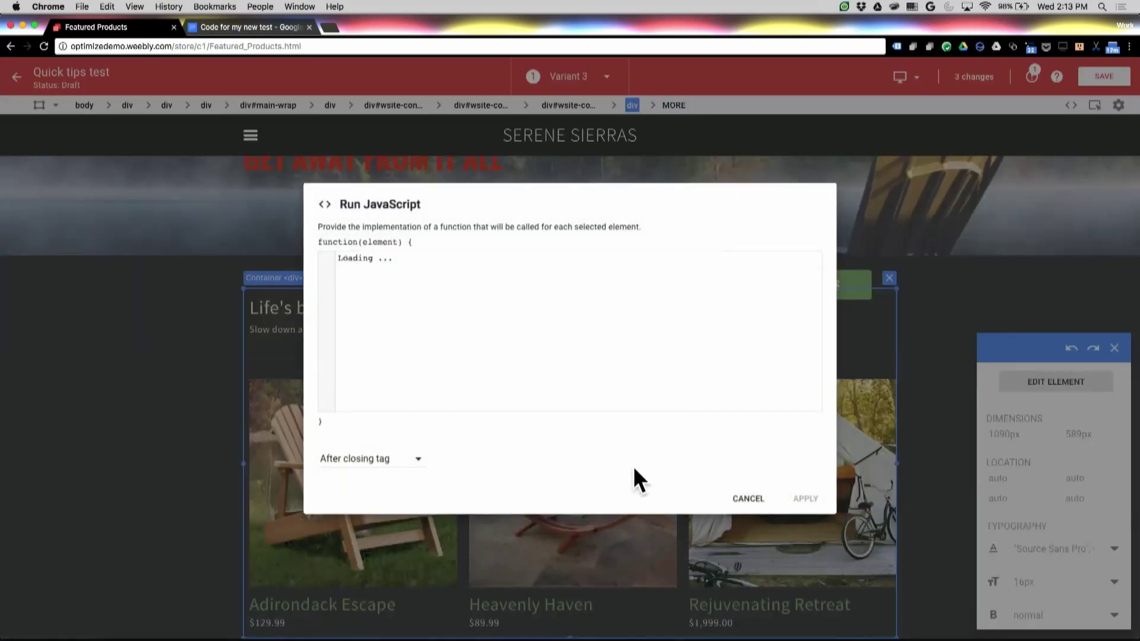
left_click(409, 463)
left_click(461, 458)
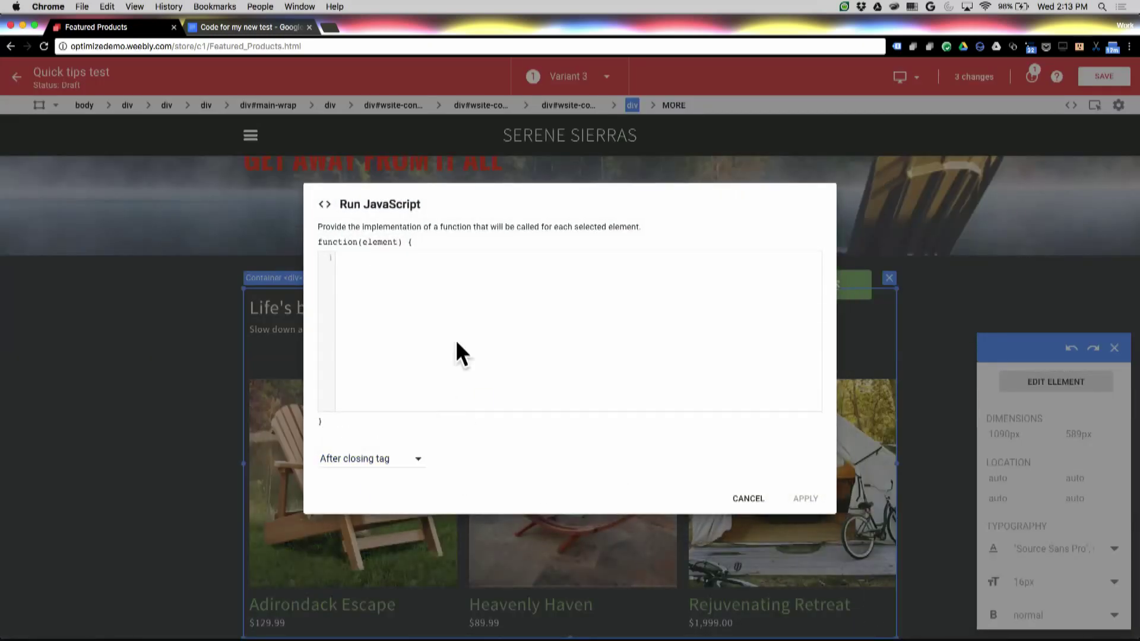
left_click(450, 290)
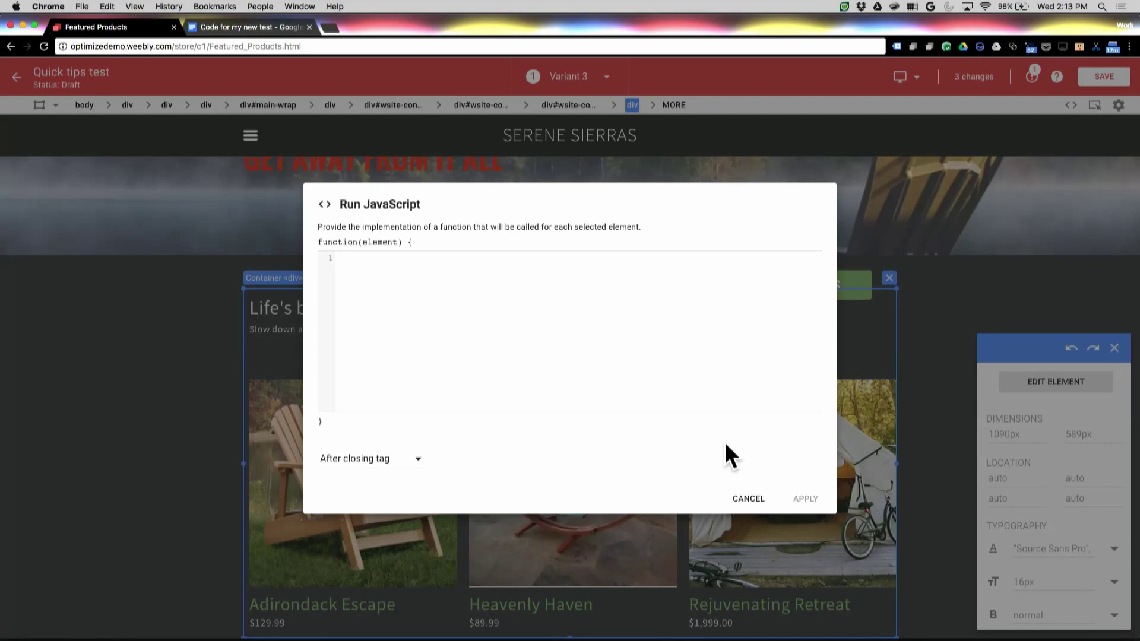
left_click(748, 498)
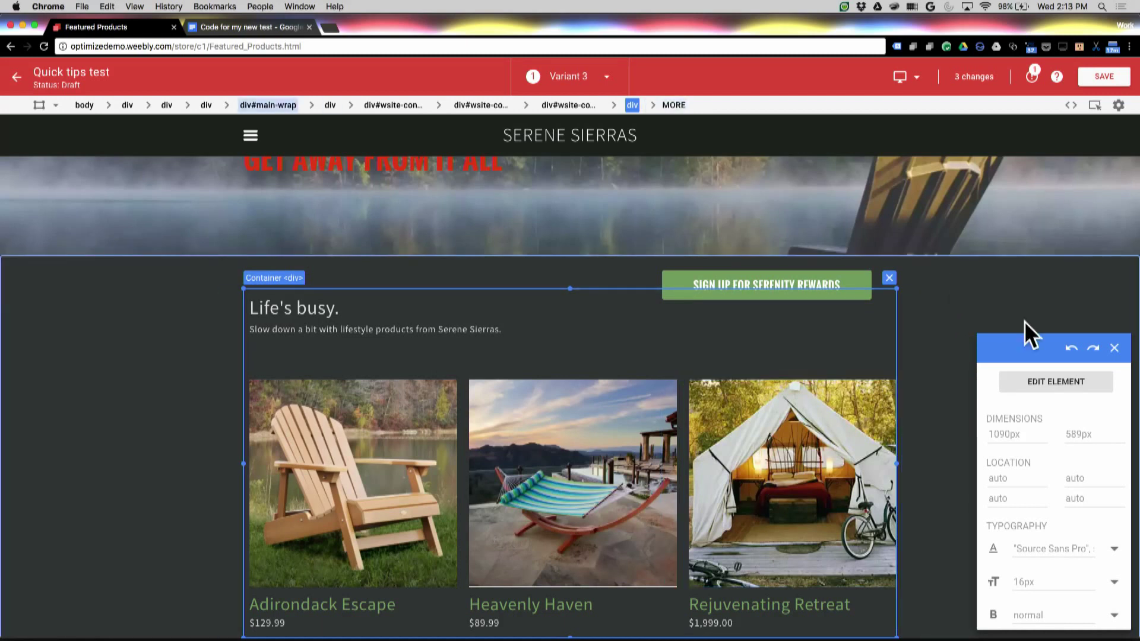
left_click(1022, 304)
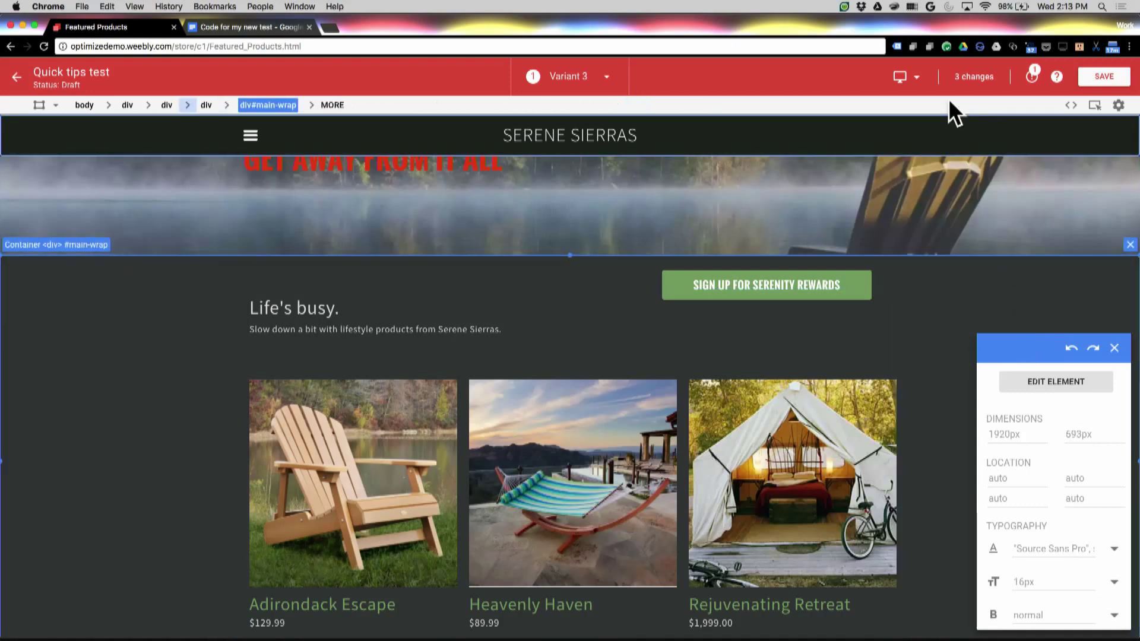
- Save the variant's pending changes and switch the editor preview to a Nexus 7 tablet
left_click(920, 83)
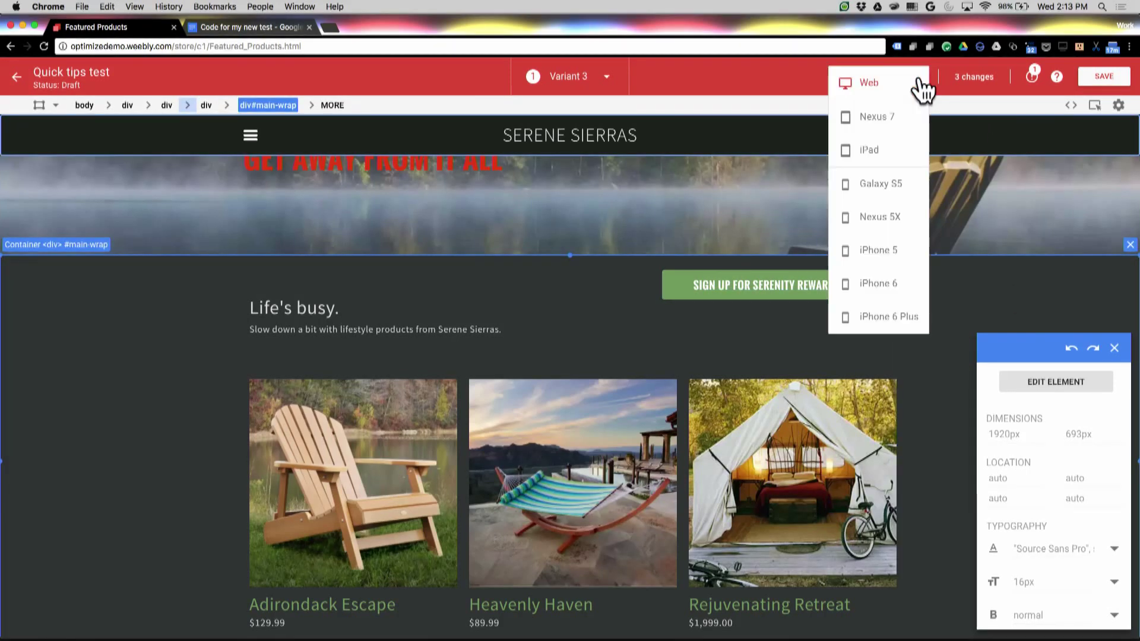
left_click(884, 119)
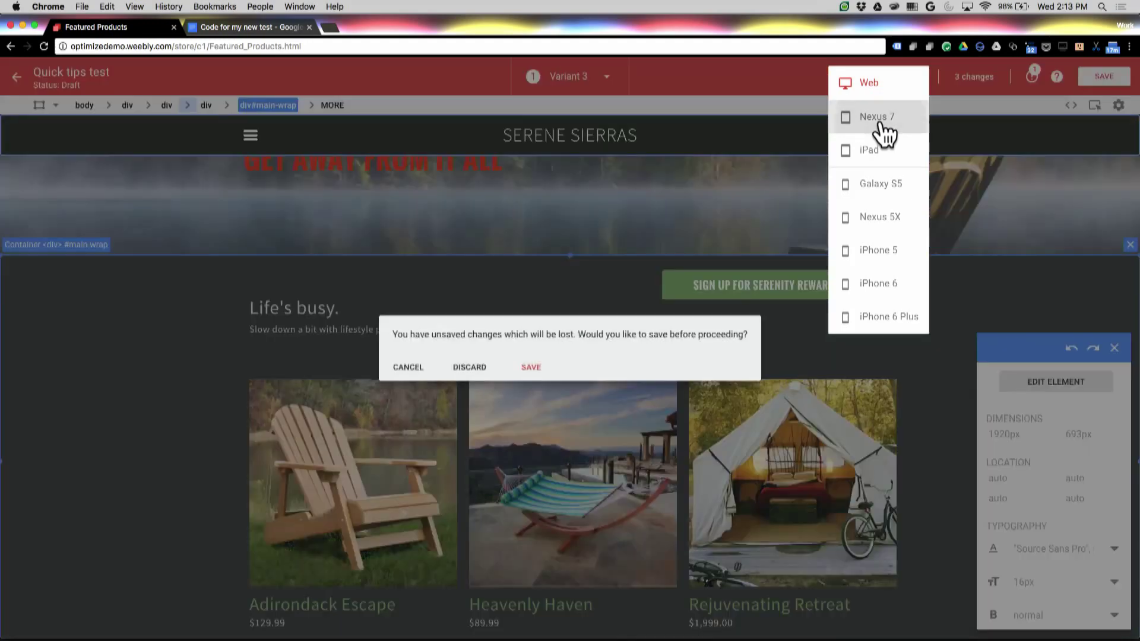
left_click(526, 369)
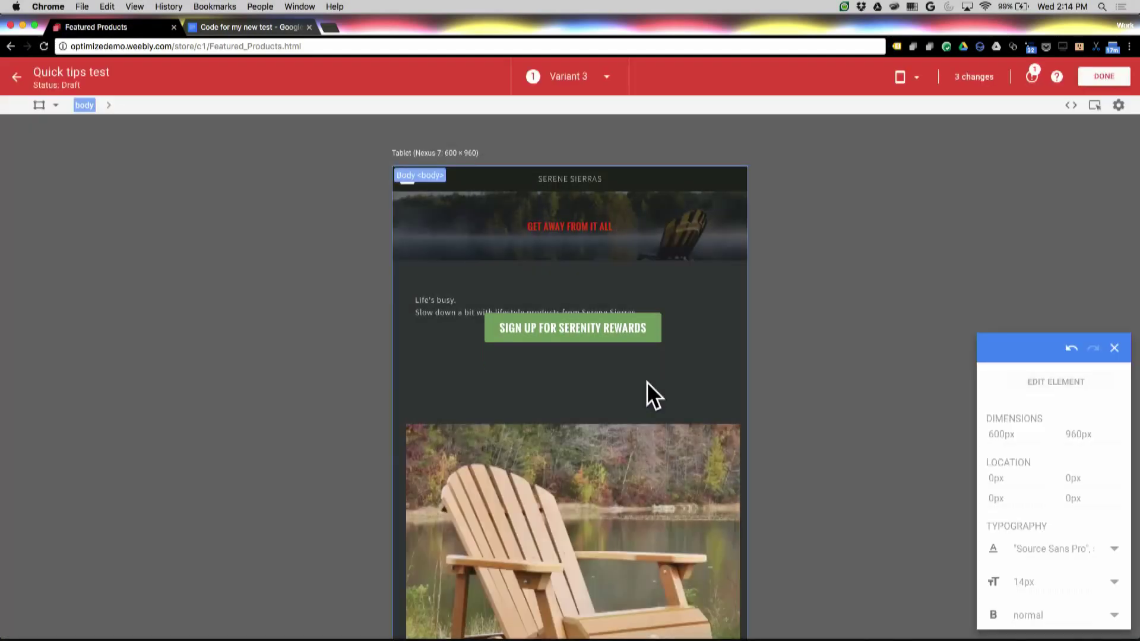
- Inspect the Serenity Rewards sign-up button, its containers and main-wrap, and review the 3 variant changes
left_click(544, 320)
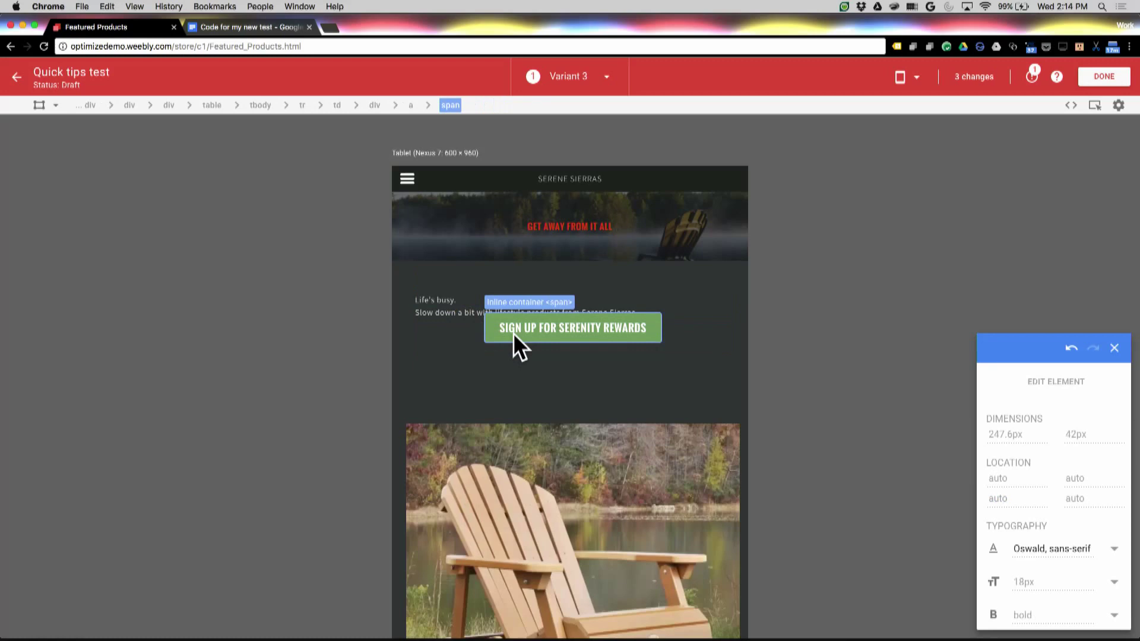
left_click(523, 309)
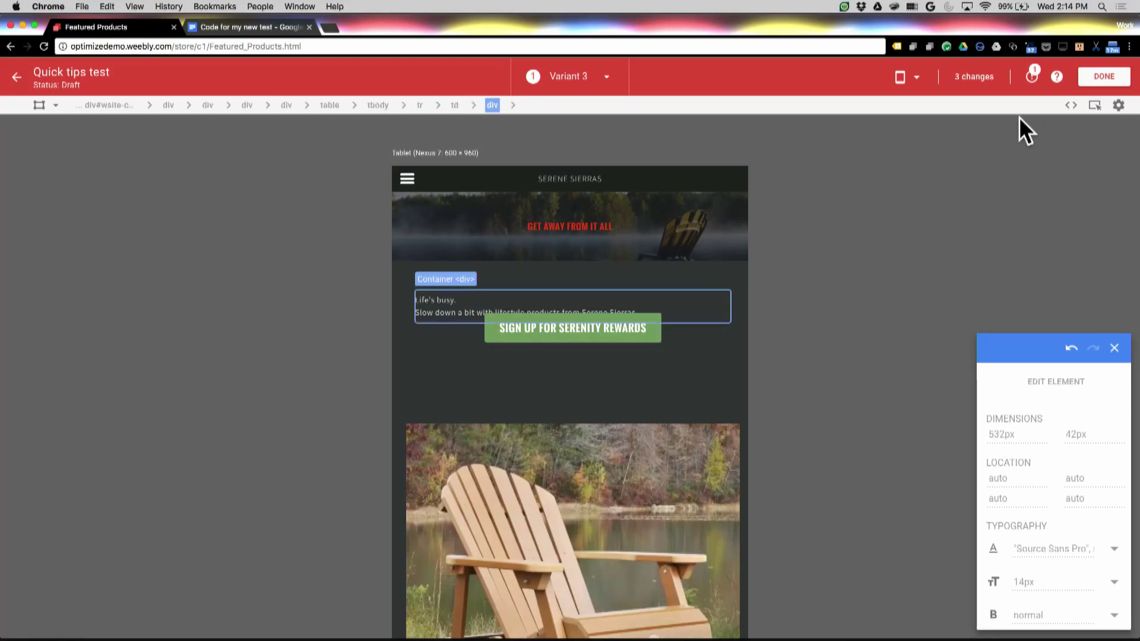
left_click(974, 78)
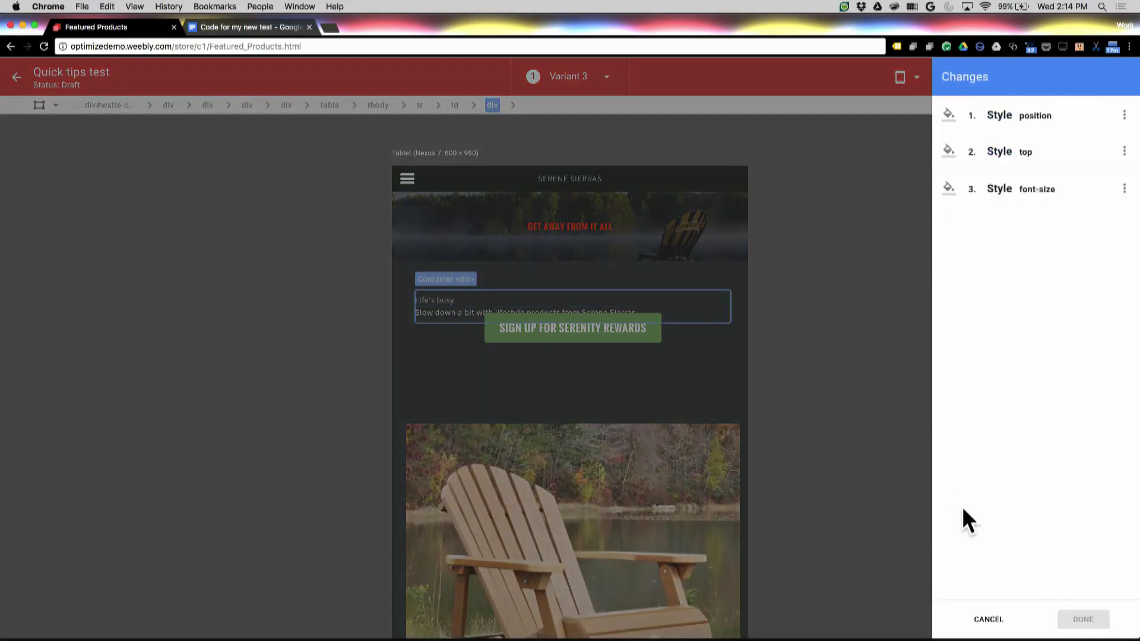
left_click(986, 619)
left_click(739, 387)
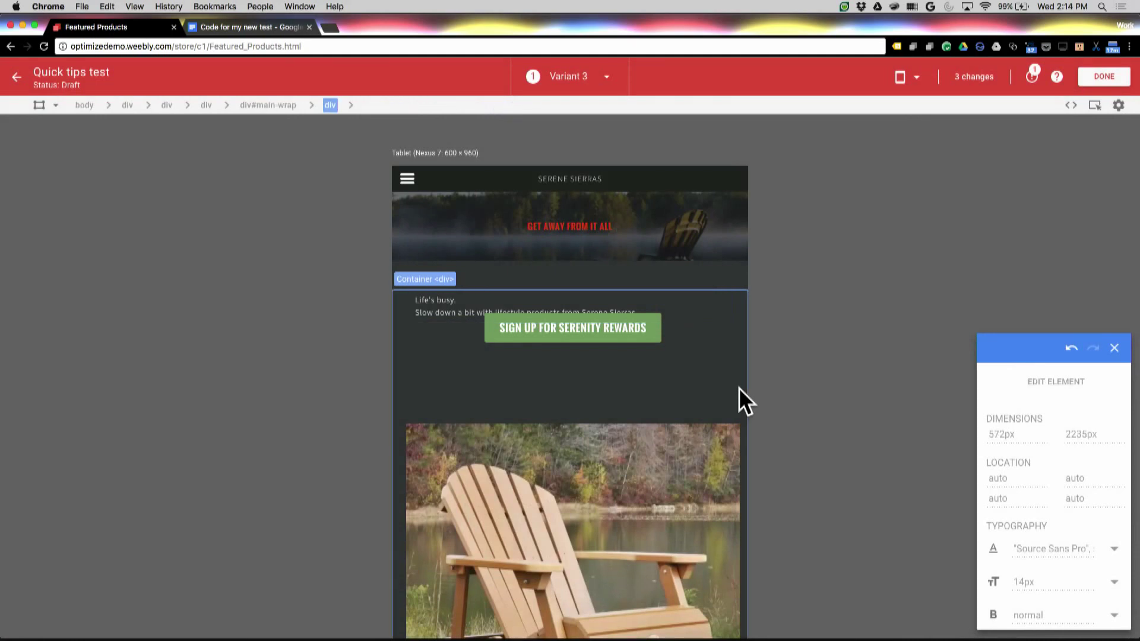
left_click(633, 273)
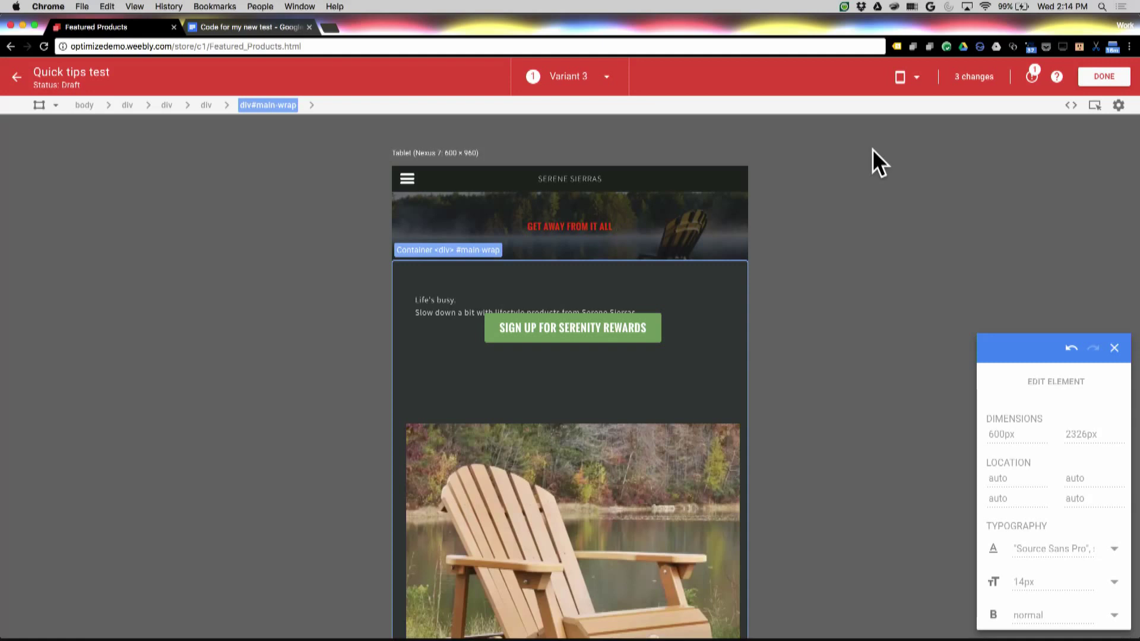
- Show the Diagnostics panel with its warning that the page was modified after initial load
left_click(1031, 76)
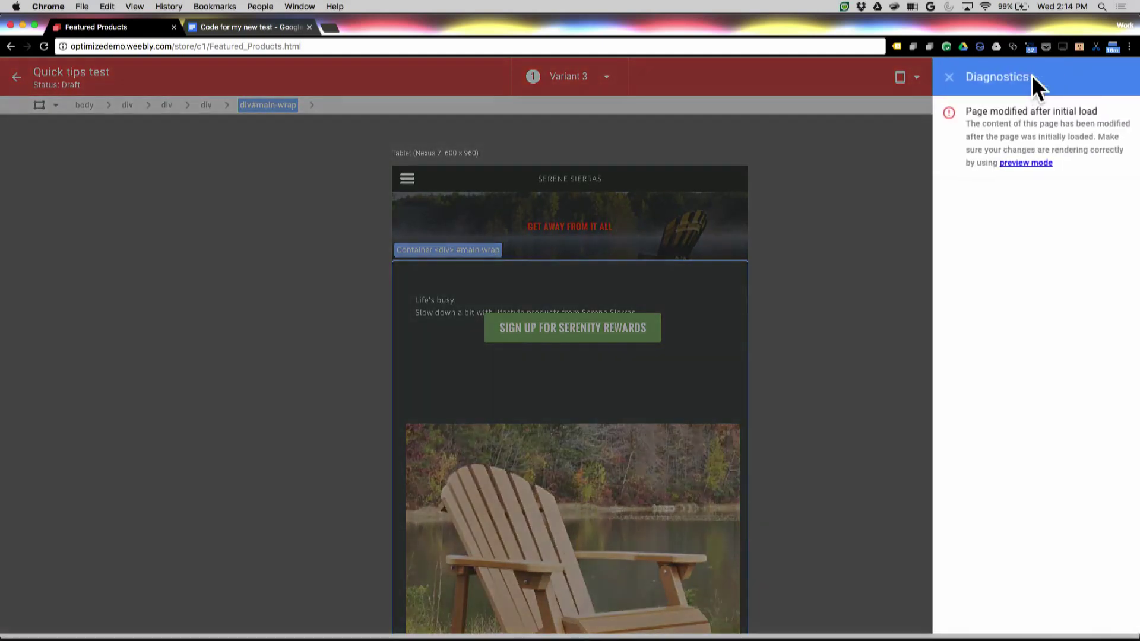